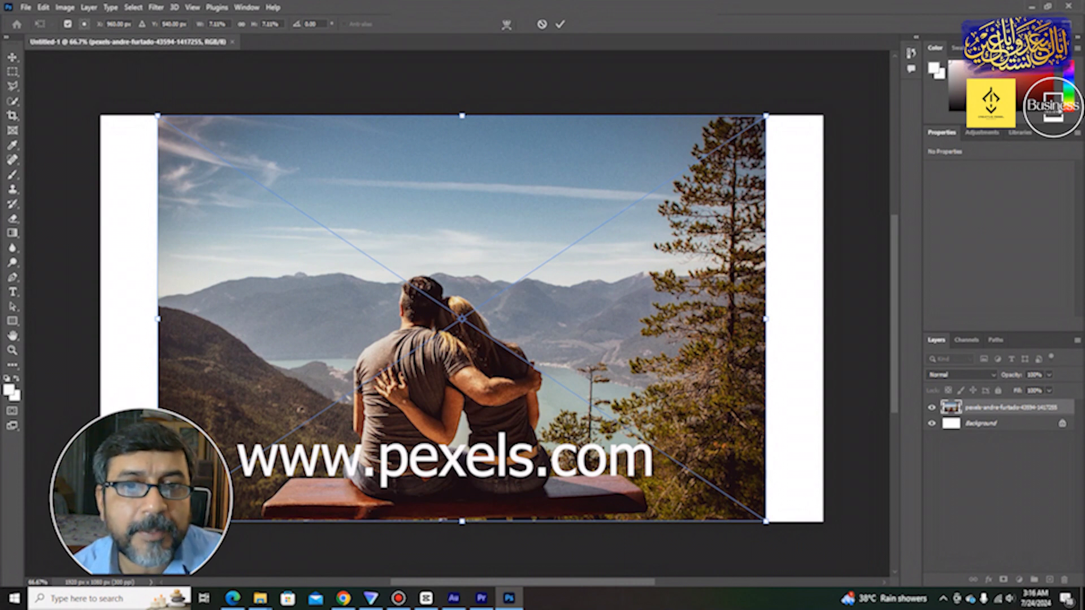
Step: Scale the placed photo proportionally to about 8.6% so it covers the whole canvas, and commit the transform
drag(765, 521, 830, 563)
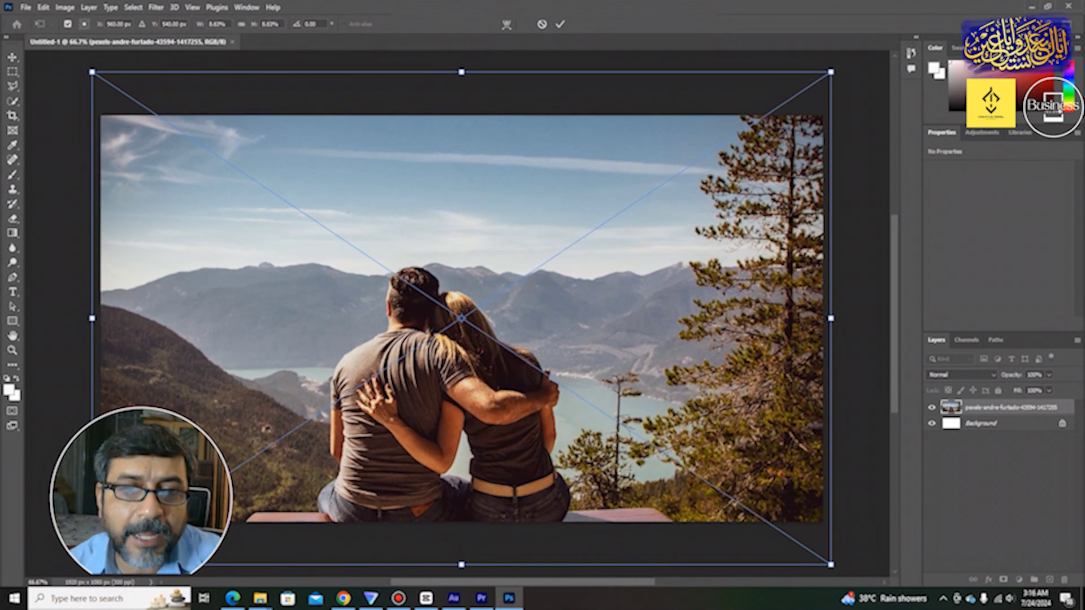
key(Return)
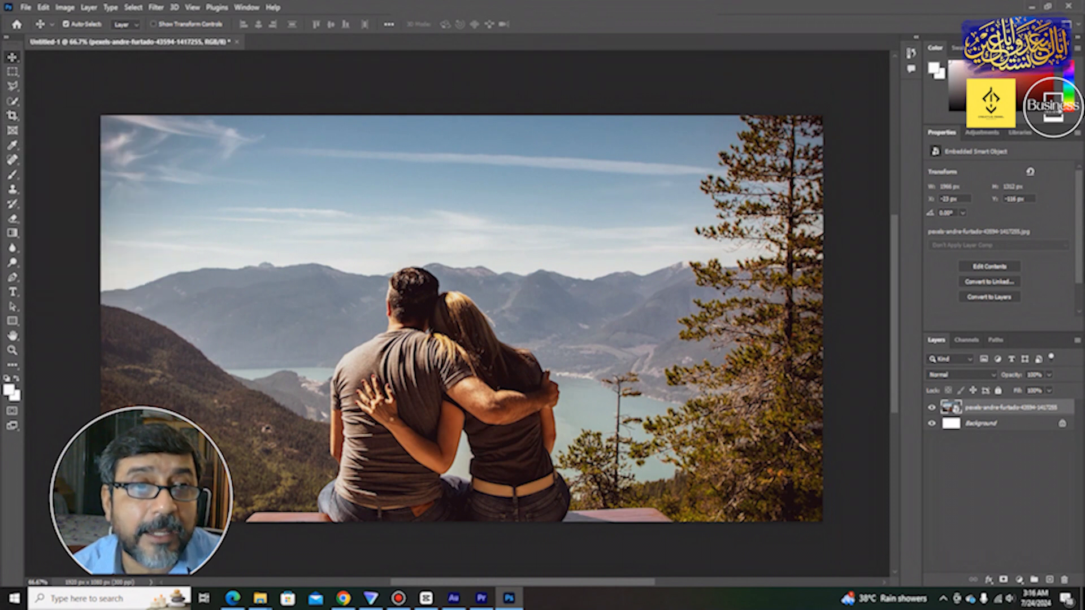
Step: Activate the Crop tool with the Ratio preset and turn off Delete Cropped Pixels
click(12, 115)
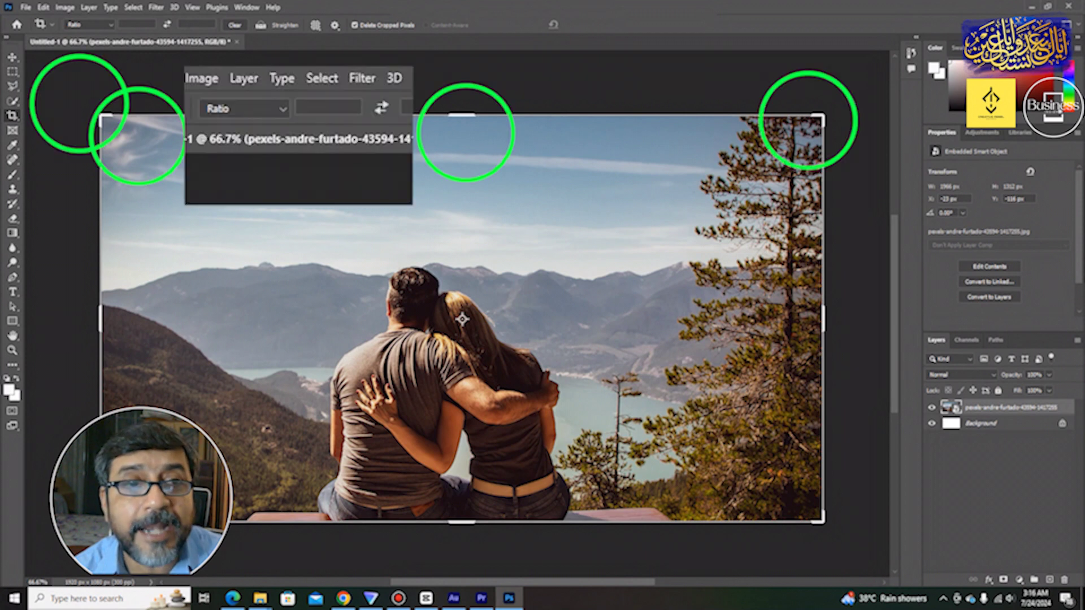
click(88, 24)
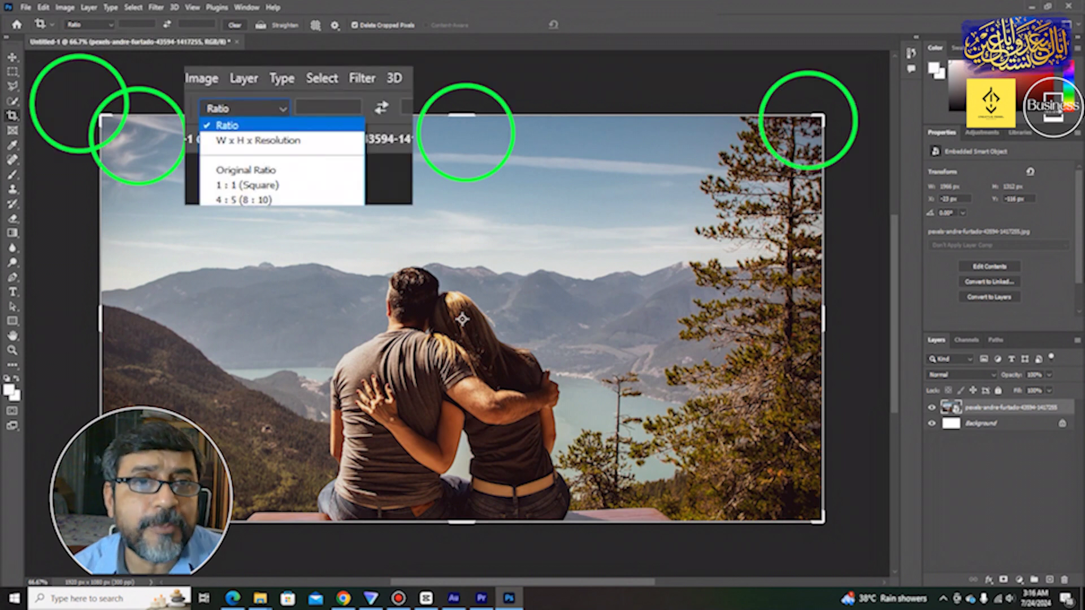
click(82, 33)
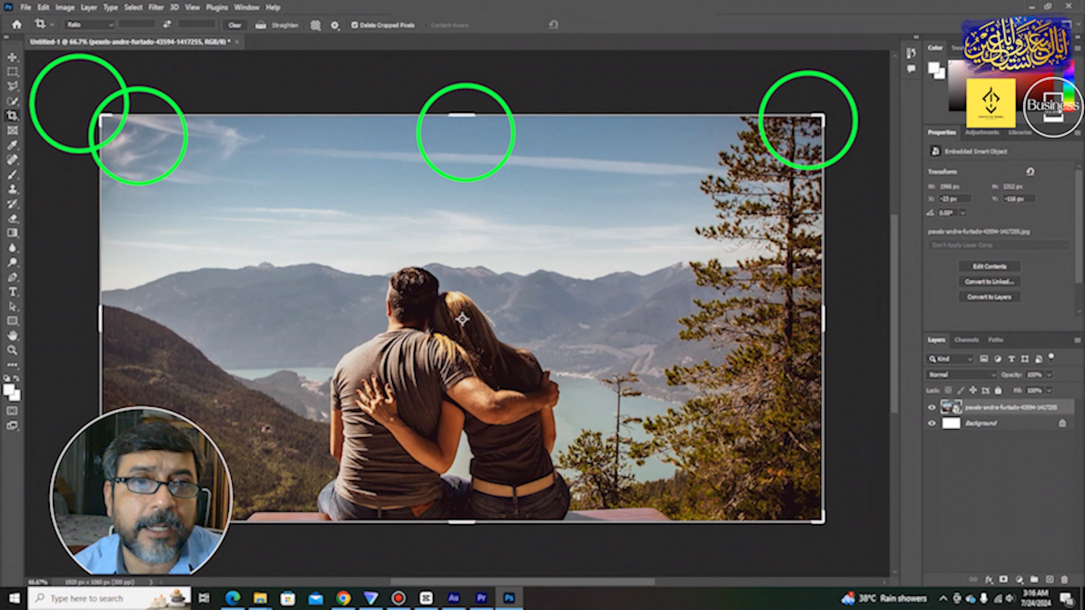
click(87, 25)
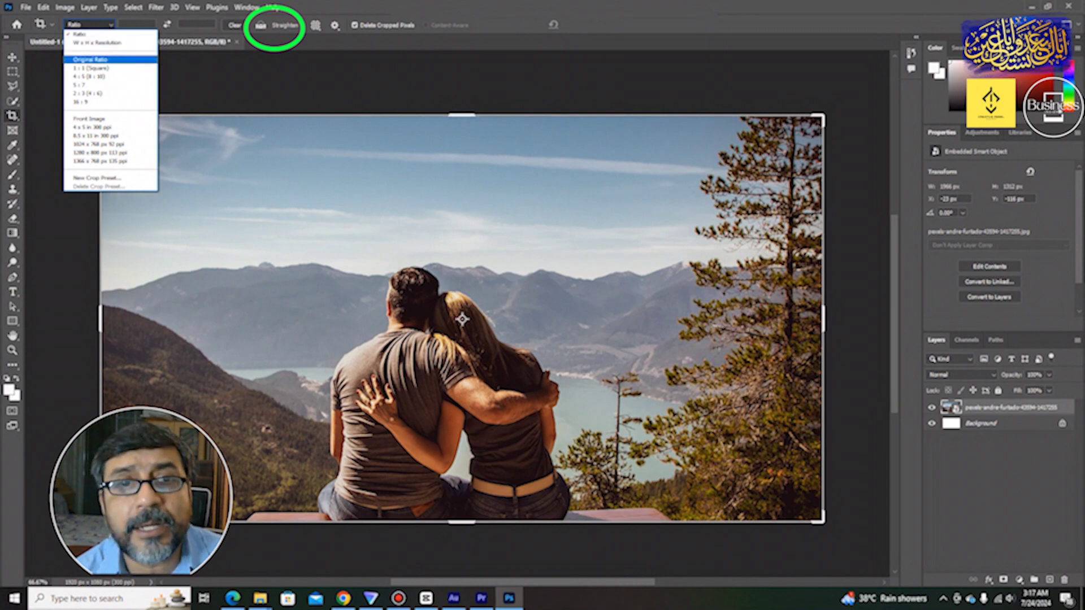
key(Escape)
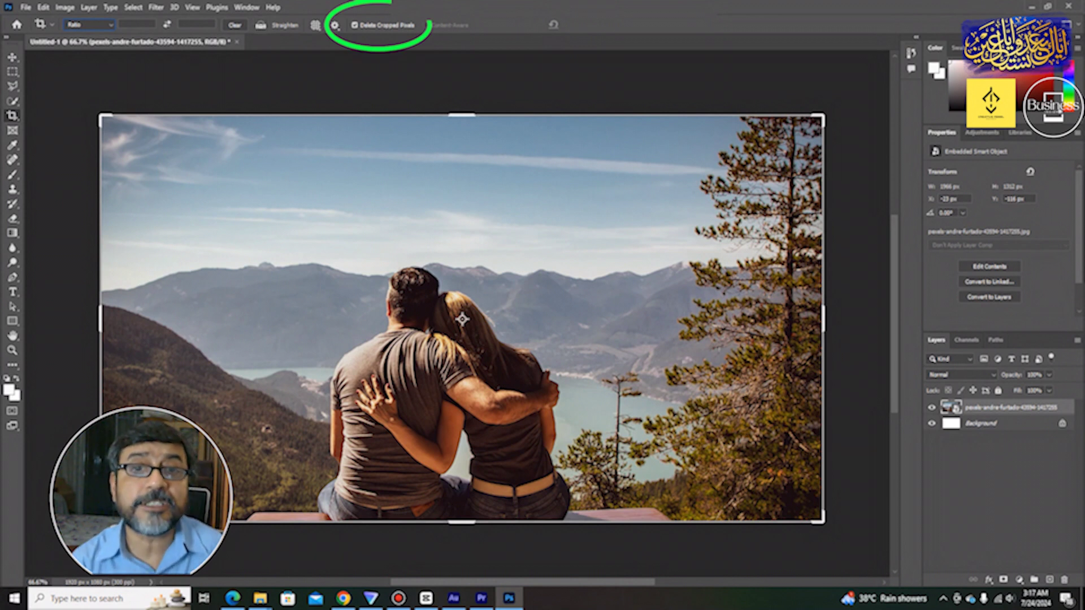
click(355, 25)
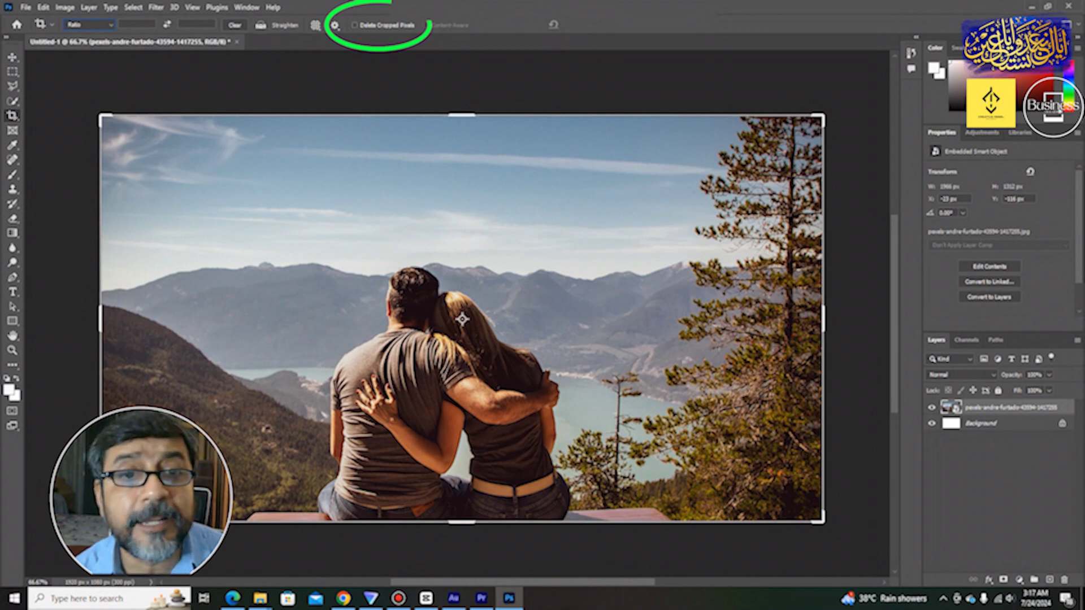
Step: Rasterize the photo's smart object layer into a pixel layer
click(89, 8)
mouse_move(101, 254)
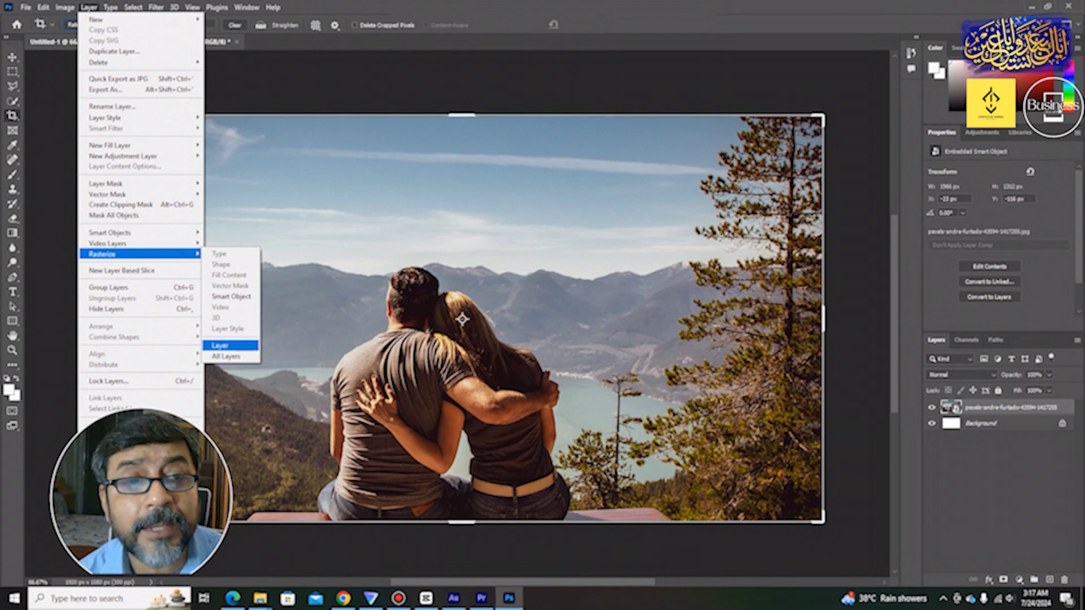
click(224, 346)
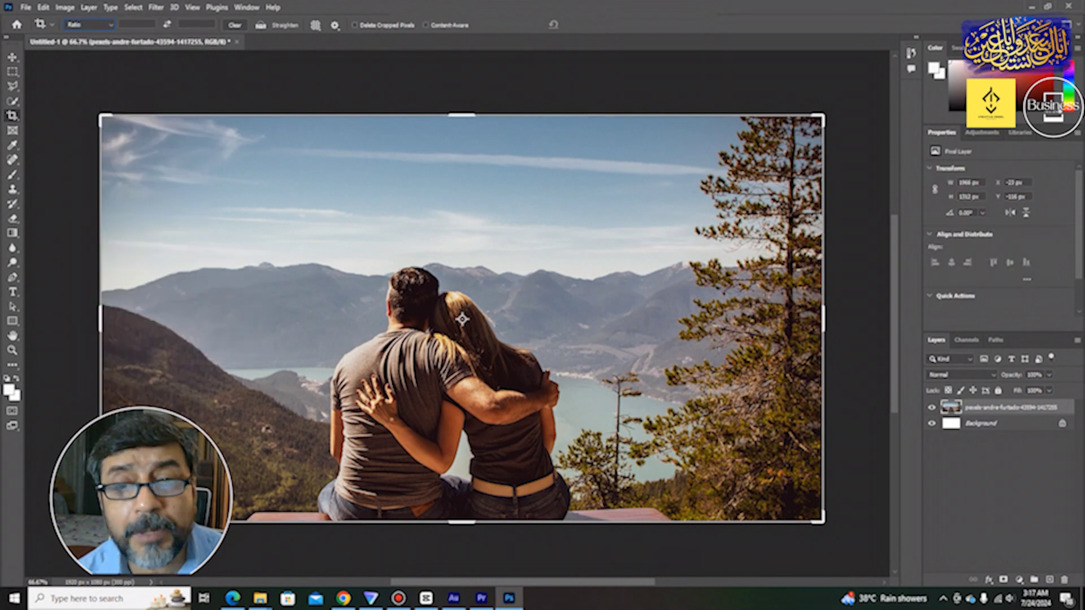
Step: Crop the canvas around the couple to a portrait frame about 720 px wide and 1,300 px tall, with Delete Cropped Pixels off
drag(101, 319, 204, 319)
drag(718, 320, 599, 319)
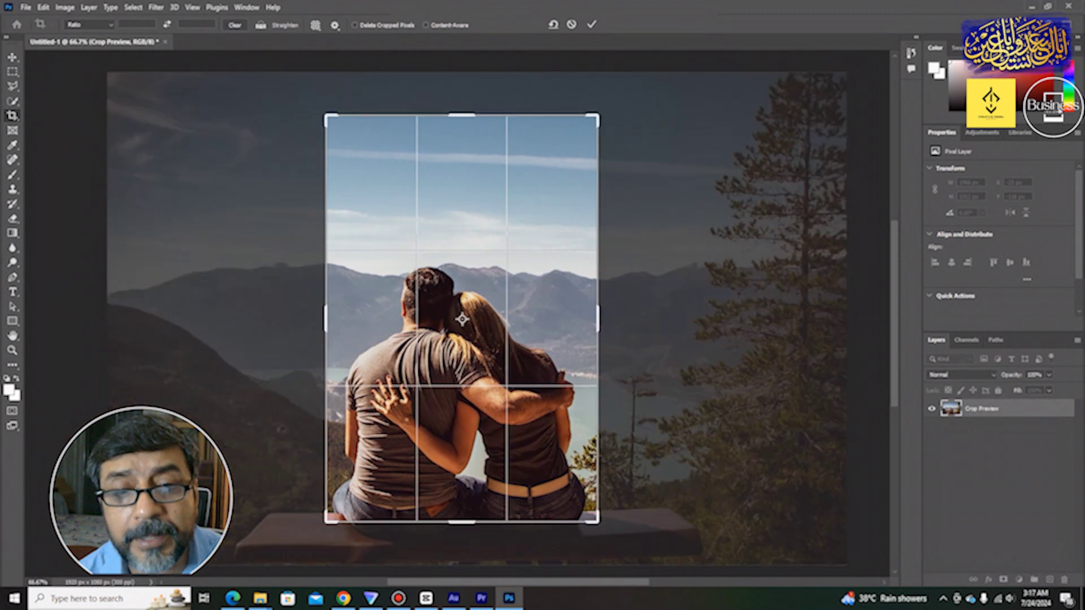
drag(461, 116, 461, 93)
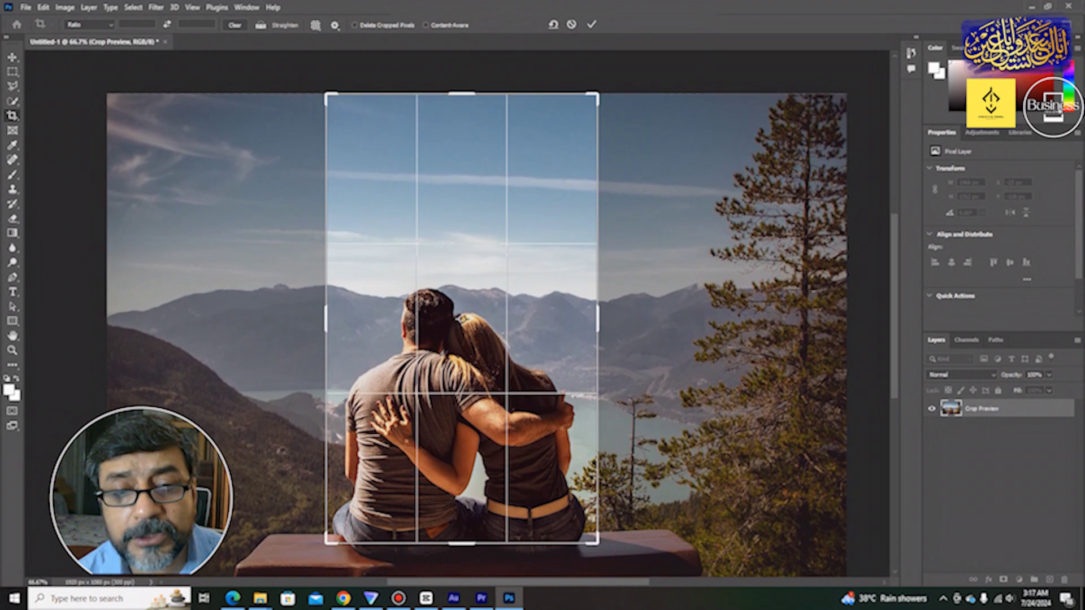
drag(461, 543, 461, 563)
click(590, 24)
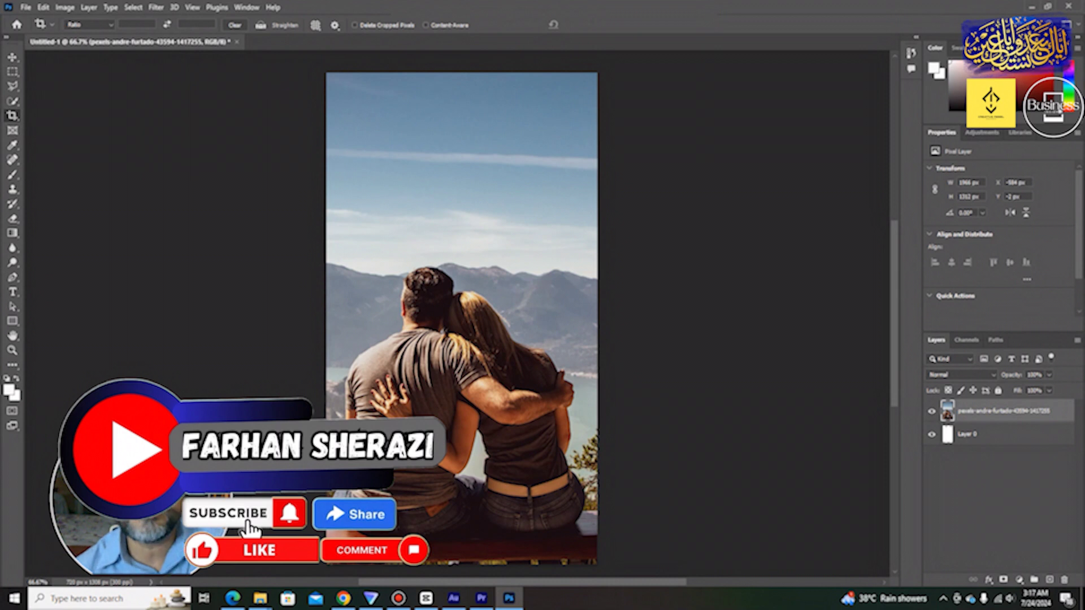
Step: Move the photo slightly left in the cropped canvas, nudge it back to the right, and keep Auto-Select on
key(v)
mouse_move(485, 164)
mouse_down()
mouse_move(220, 148)
mouse_move(440, 161)
mouse_move(759, 152)
mouse_move(550, 169)
mouse_move(394, 129)
mouse_move(426, 197)
mouse_move(478, 151)
mouse_move(729, 115)
mouse_move(570, 156)
mouse_move(489, 161)
mouse_move(485, 138)
mouse_move(467, 159)
mouse_move(480, 158)
mouse_up()
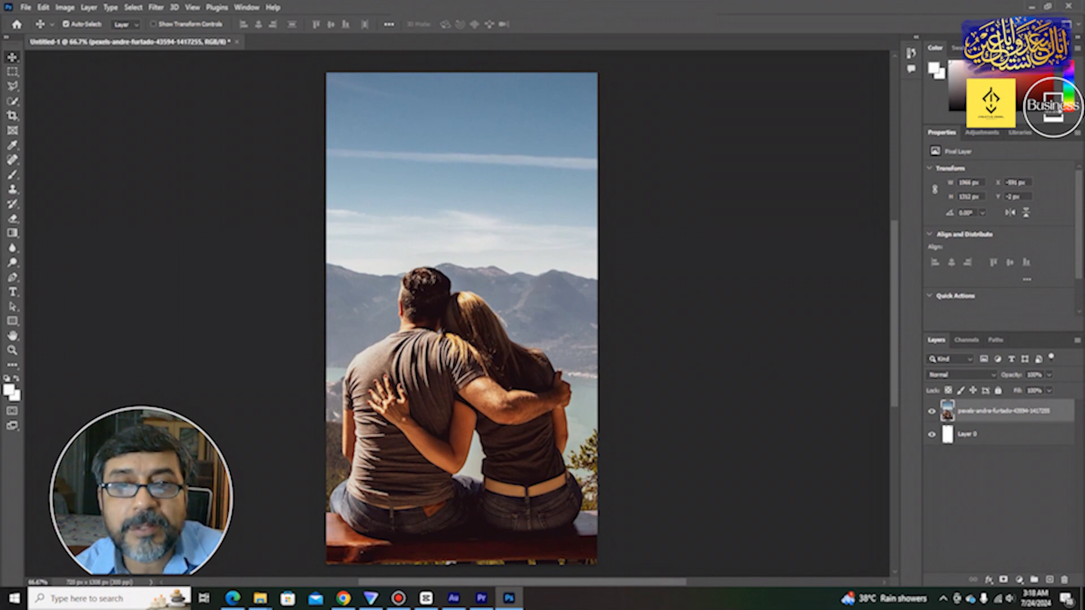
key(Right)
key(Right)
key(Right)
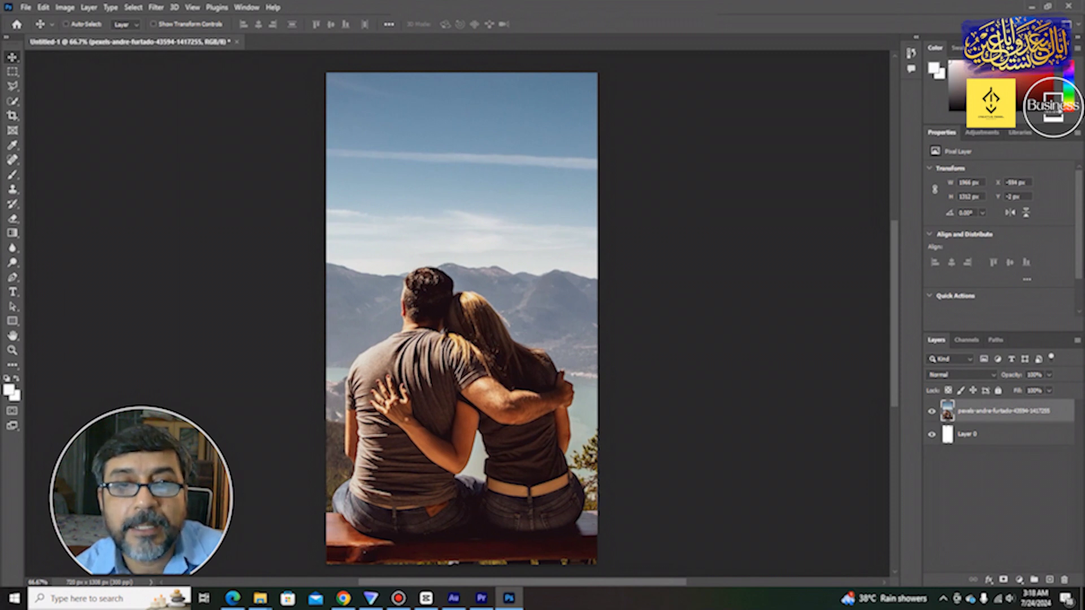
click(66, 24)
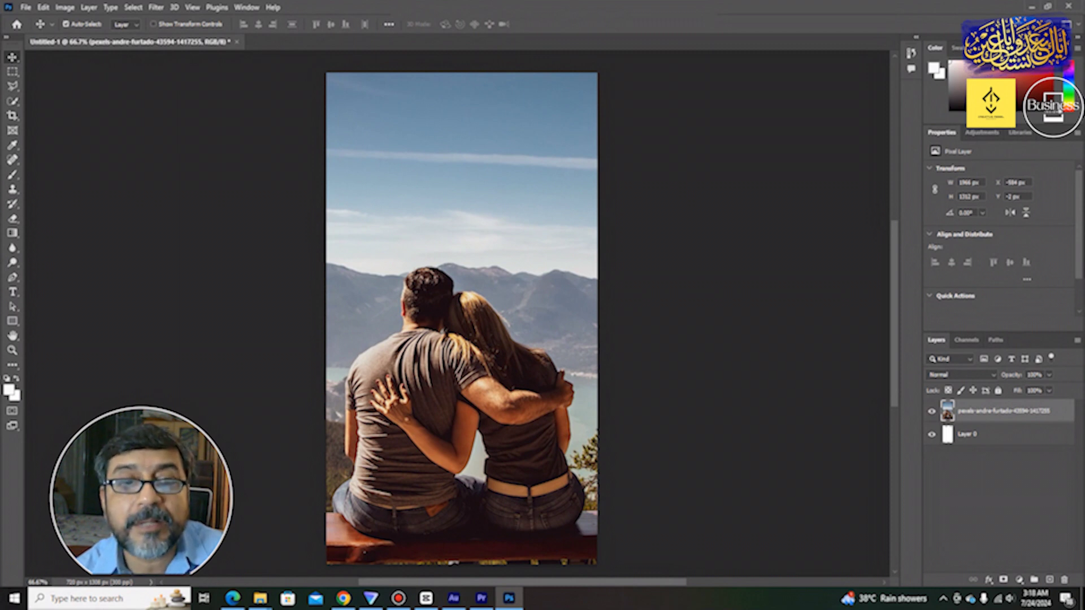
Step: Undo the photo moves and the crop, and turn on Delete Cropped Pixels for the Crop tool
key(ctrl+z)
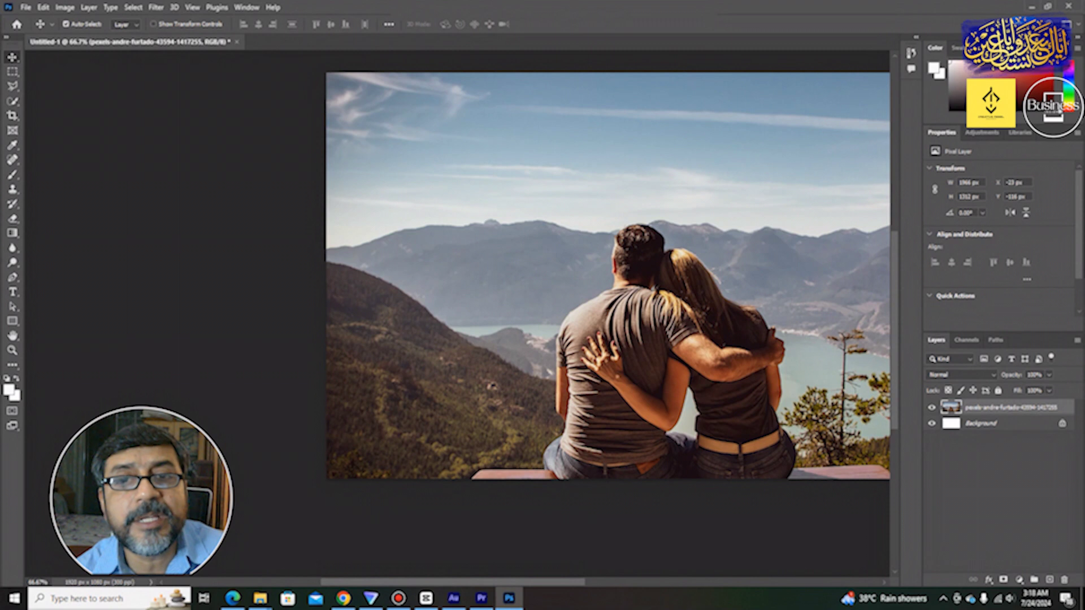
scroll(607, 275, right, 5)
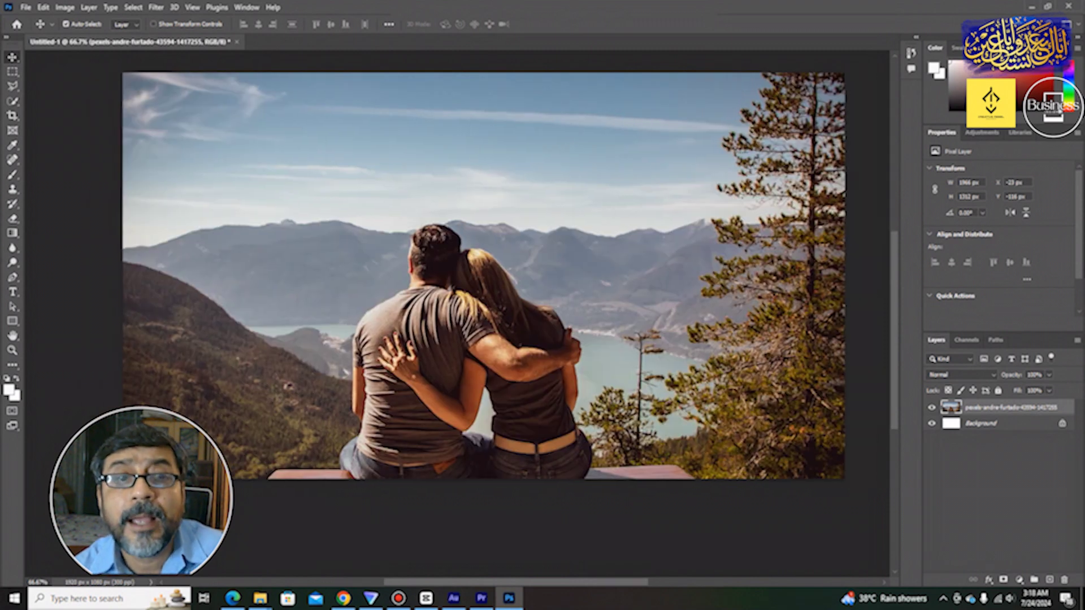
click(13, 115)
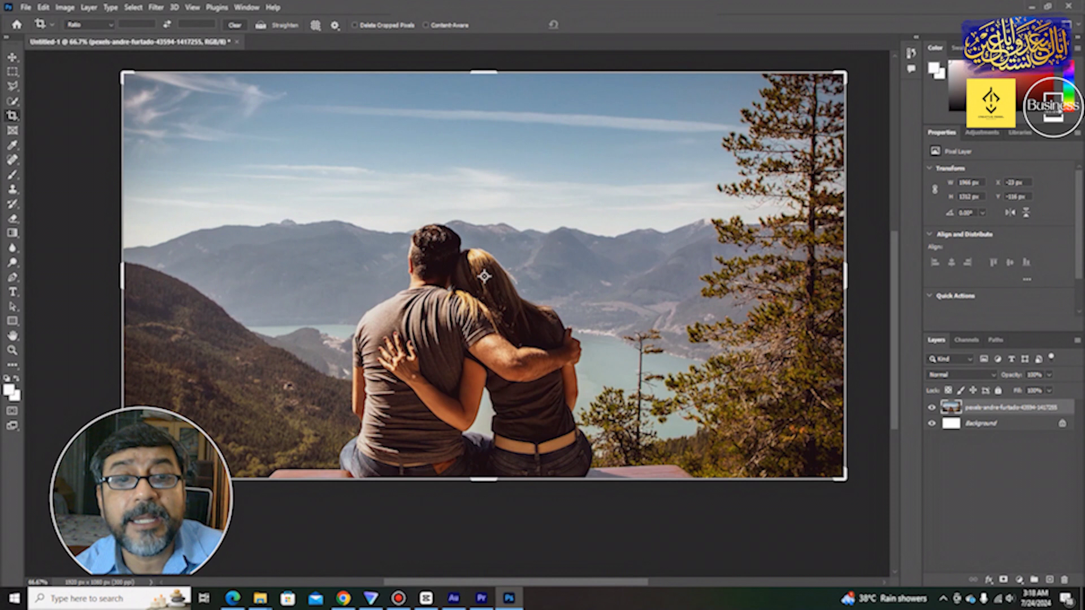
click(354, 25)
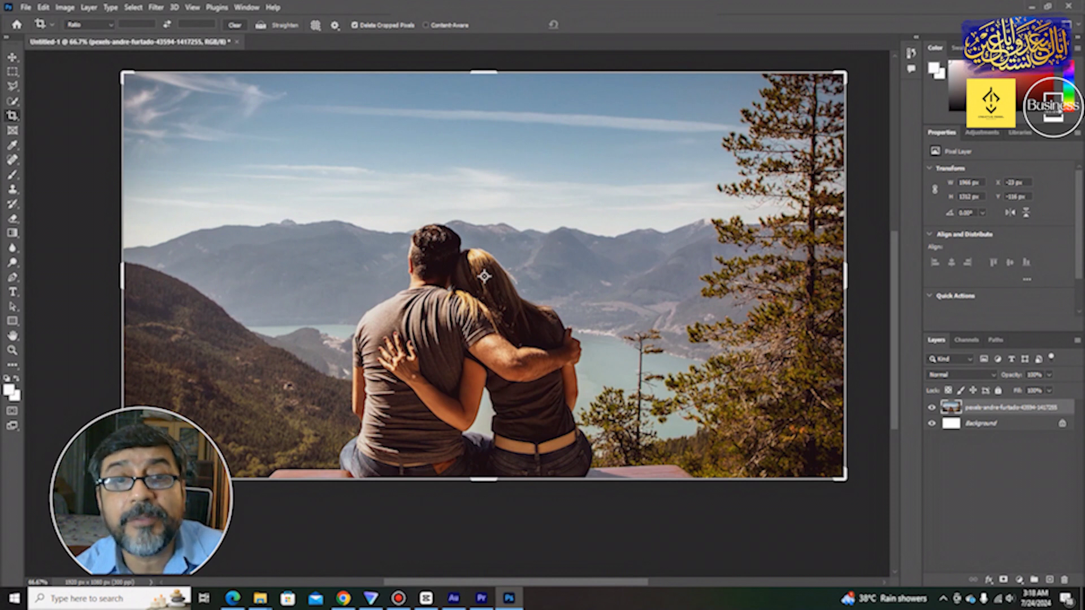
Step: Crop the canvas around the couple to a portrait frame about 693 × 1306 px, with Delete Cropped Pixels on
drag(122, 276, 230, 276)
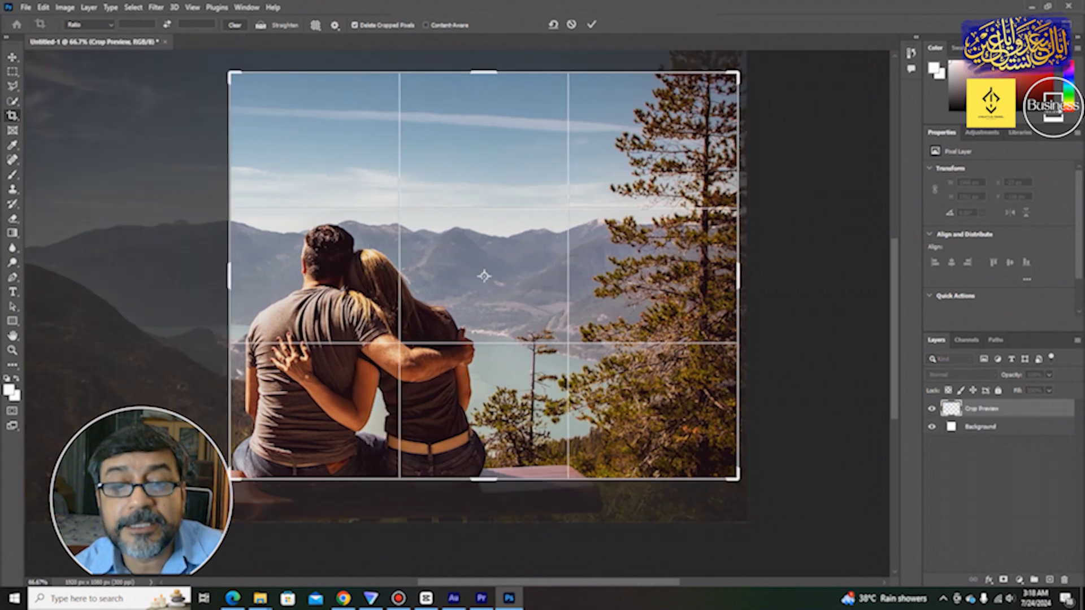
drag(738, 276, 614, 276)
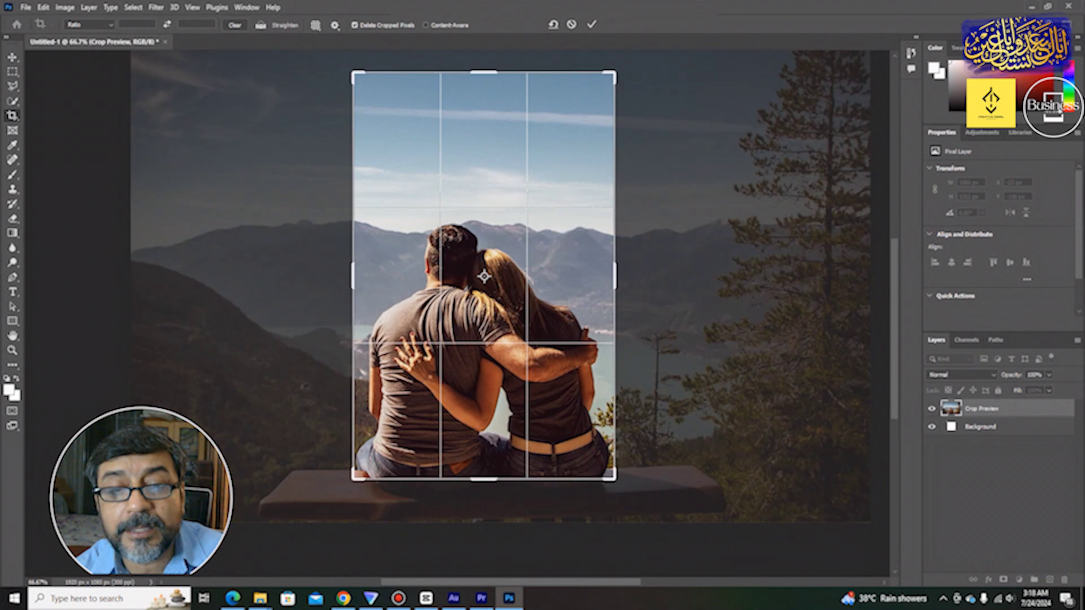
mouse_move(483, 72)
mouse_down()
mouse_move(484, 62)
mouse_move(483, 103)
mouse_up()
key(Return)
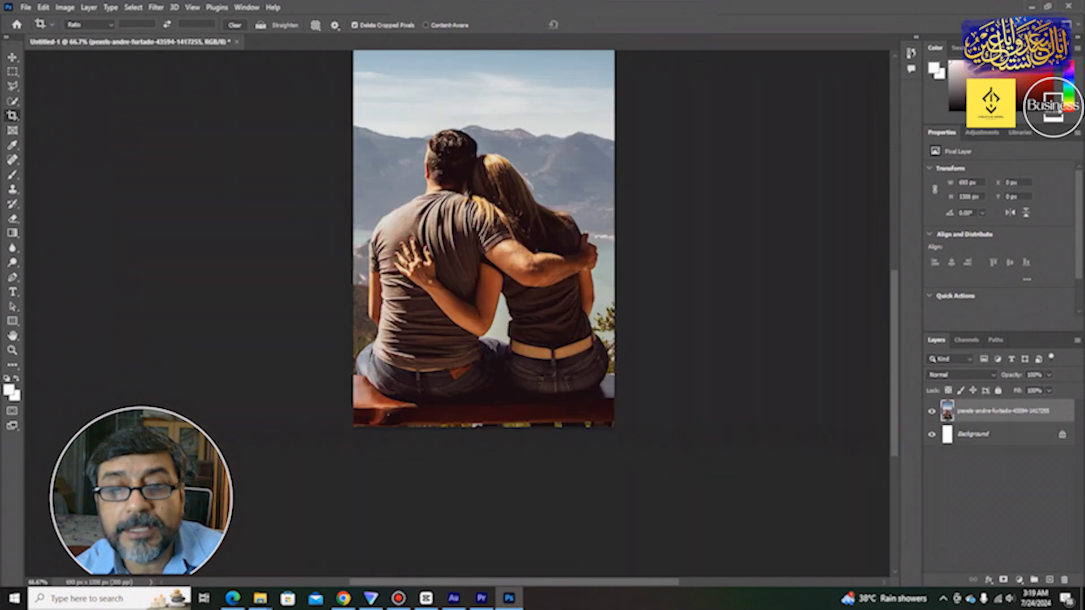
Step: Move the photo layer down about 93 px within the cropped canvas, and move it back up to fill the frame
key(v)
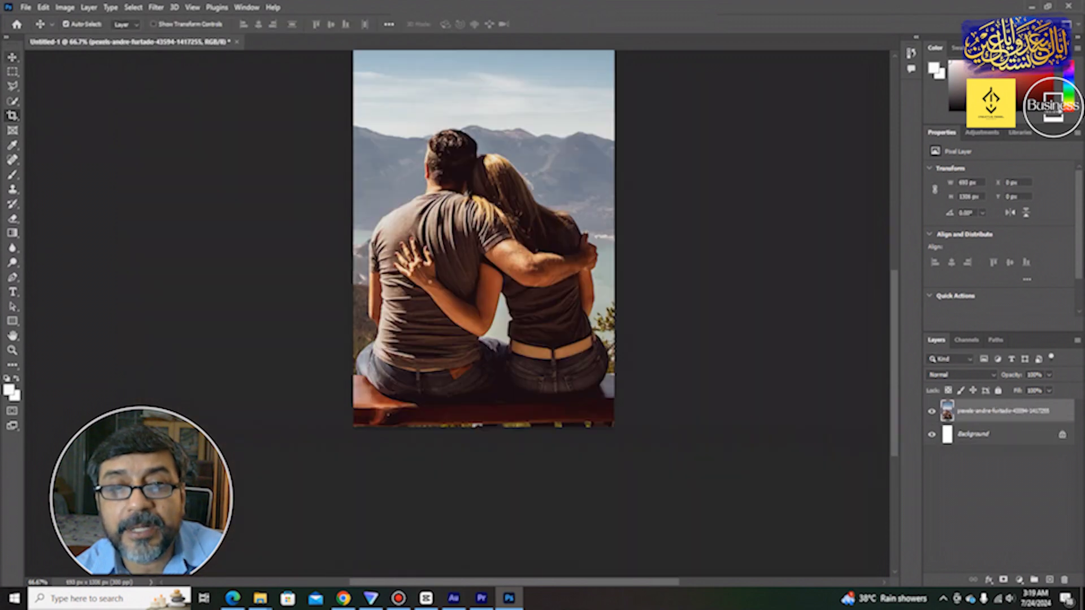
drag(535, 65, 536, 97)
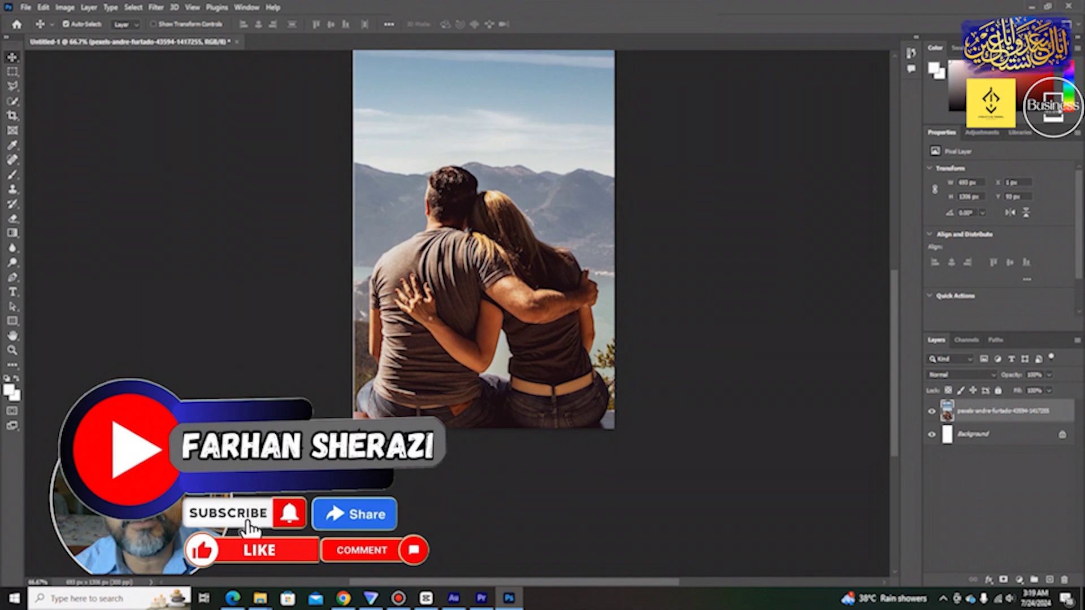
scroll(484, 311, up, 5)
drag(534, 195, 536, 161)
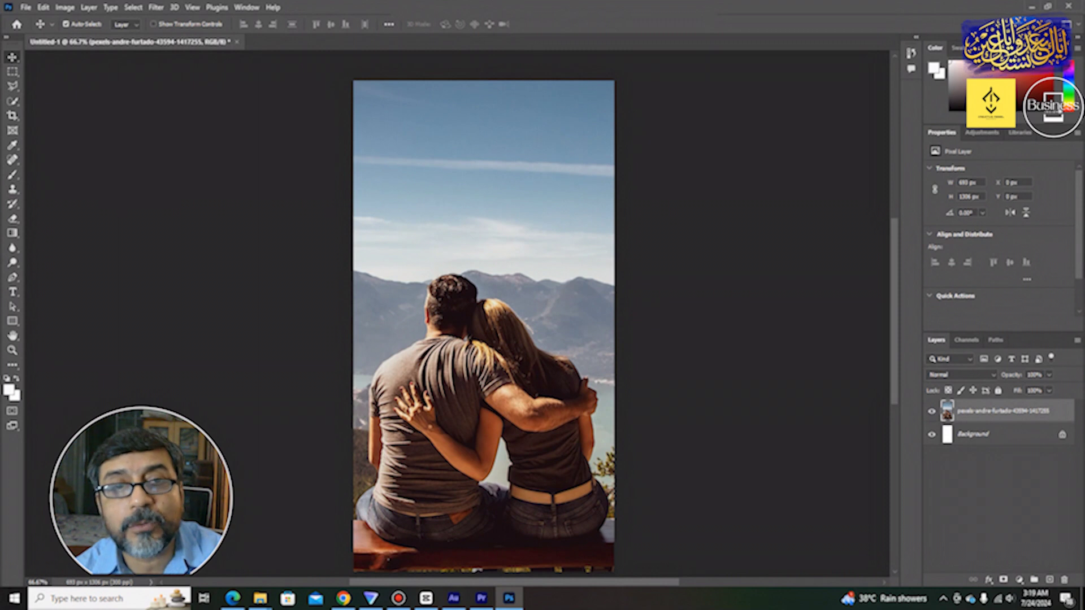
Step: Toggle Auto-Select off and back on, and undo the photo moves and the portrait crop
key(ctrl)
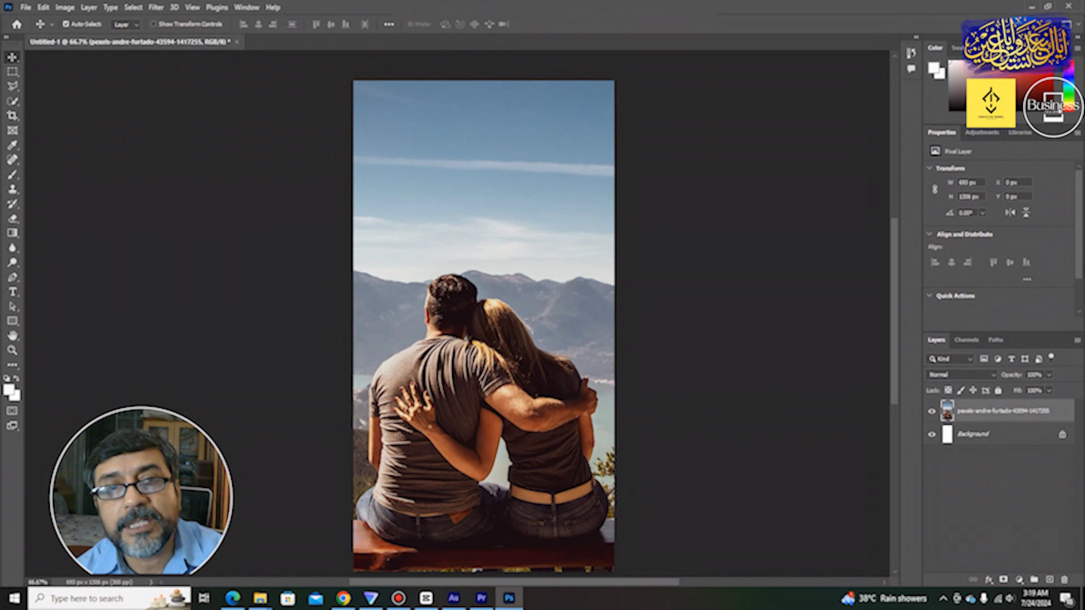
key(ctrl)
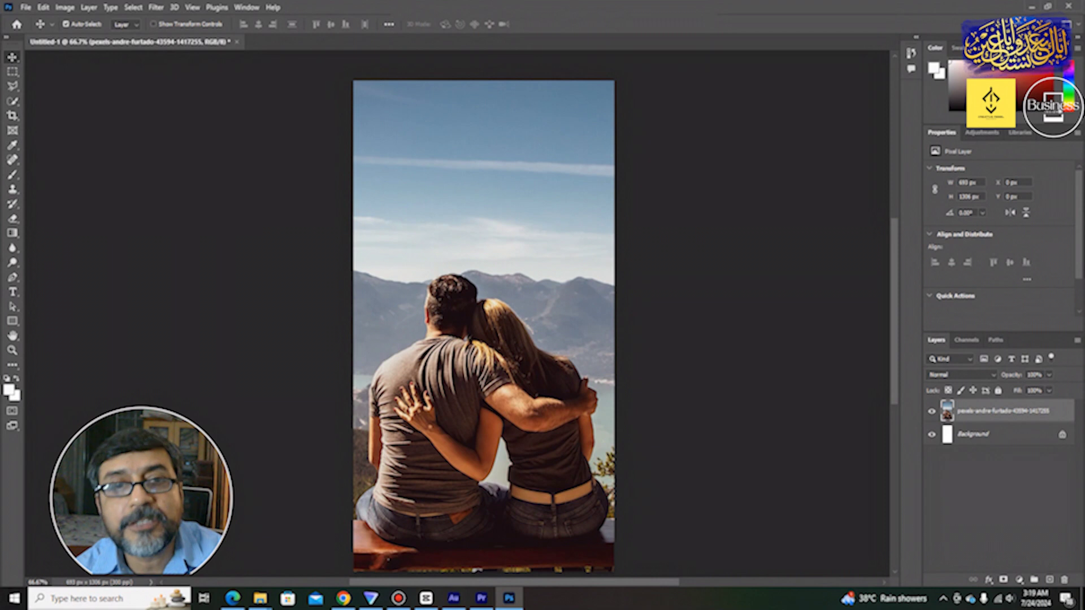
key(ctrl)
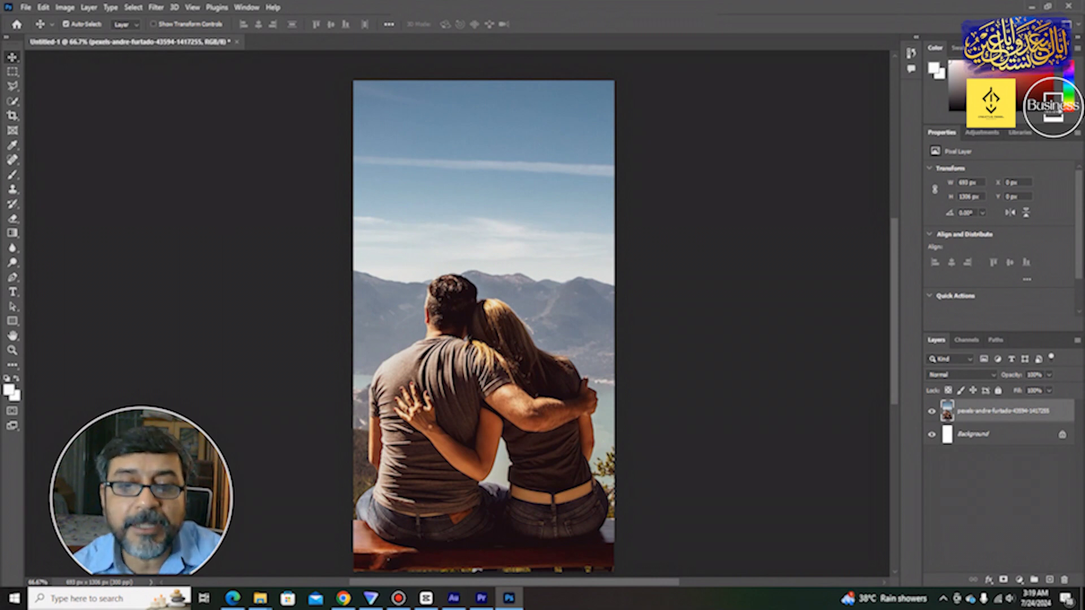
click(65, 24)
click(65, 24)
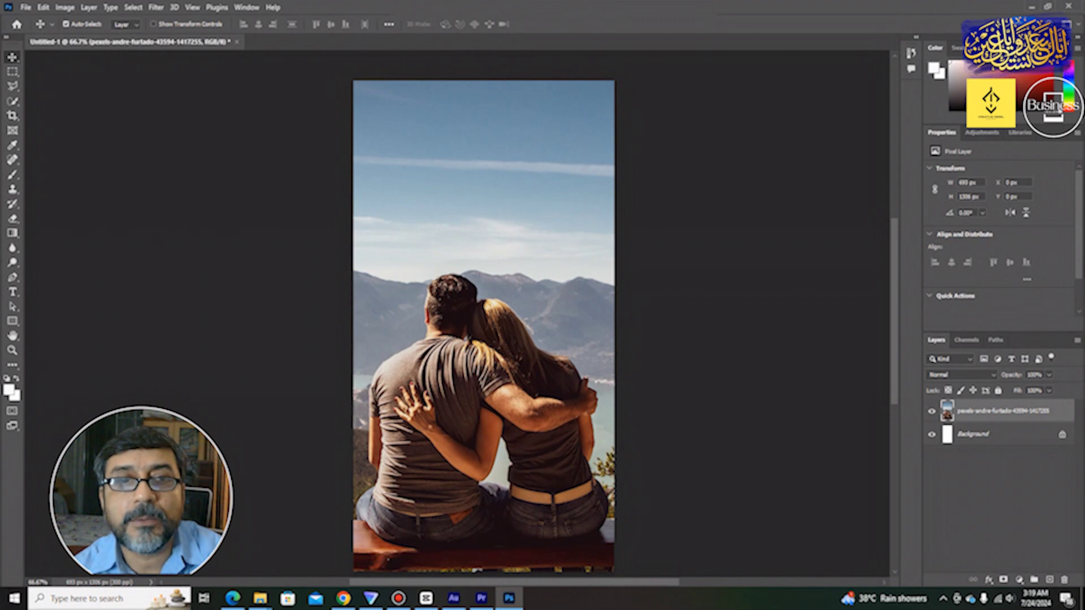
key(ctrl+z)
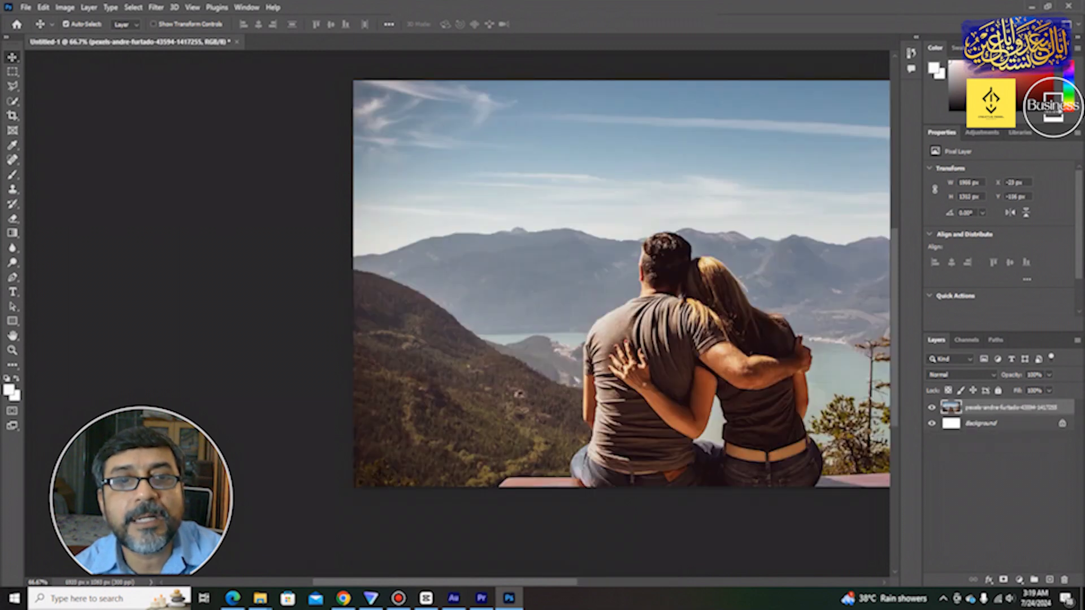
scroll(492, 282, right, 5)
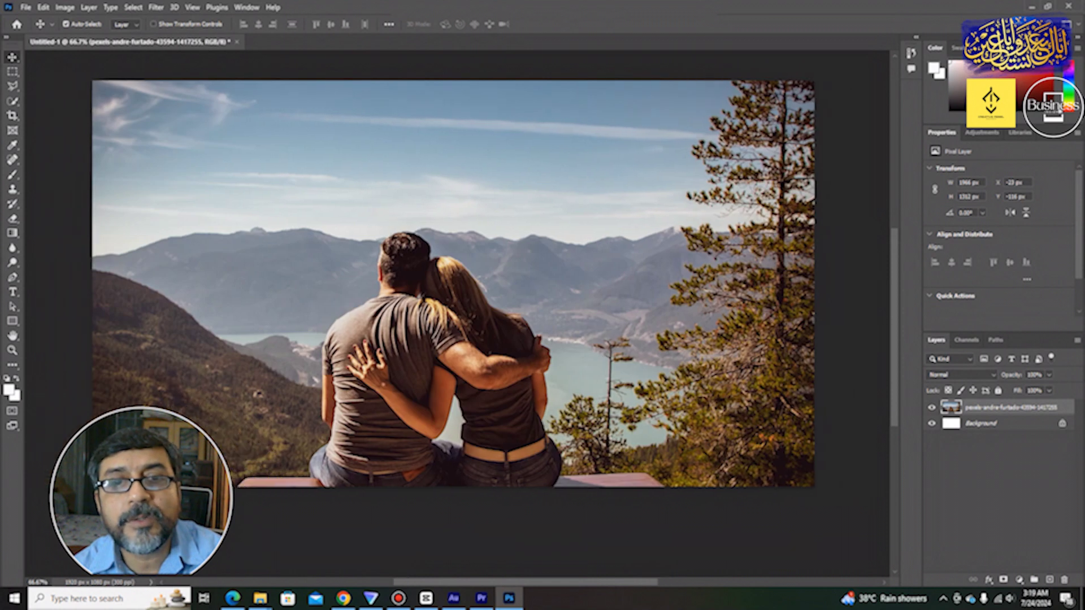
Step: Extend the crop frame well above the photo and slightly past both side edges, to about 1962 px wide
click(12, 115)
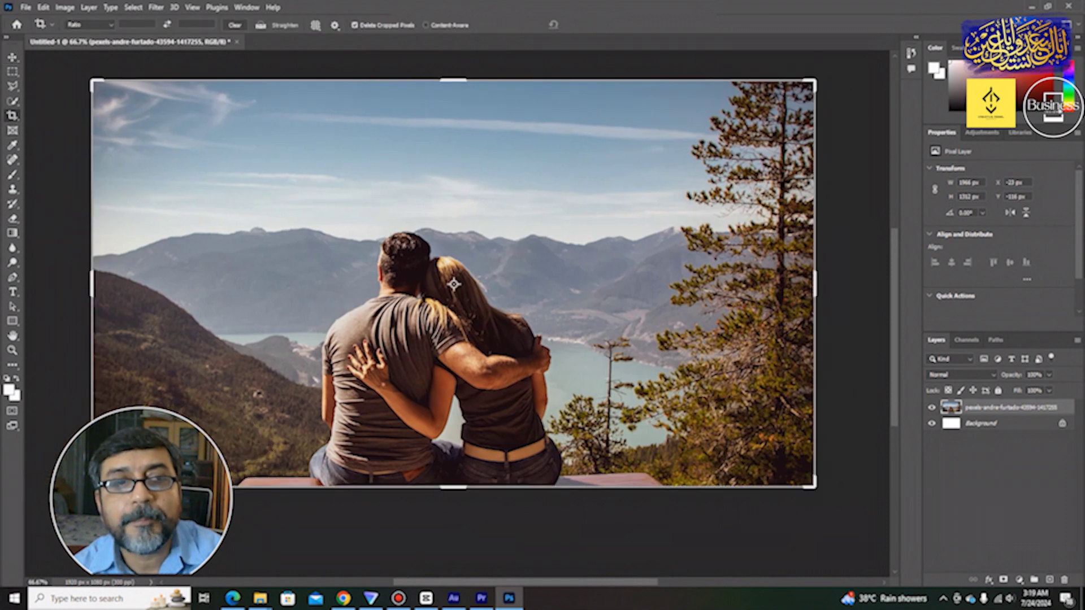
mouse_move(453, 80)
mouse_down()
mouse_move(453, 57)
mouse_move(453, 83)
mouse_up()
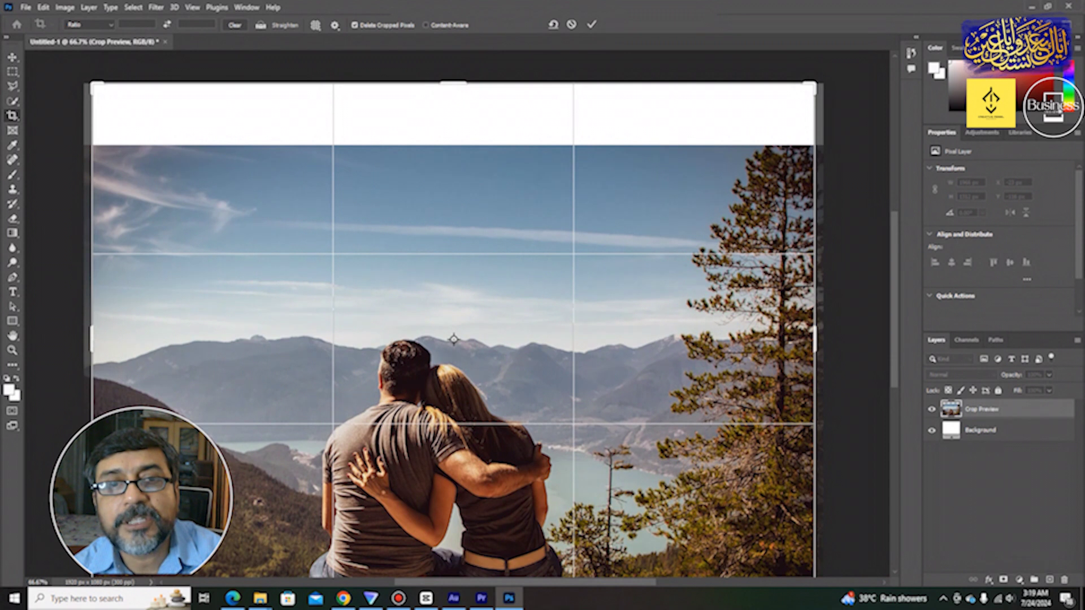
drag(90, 339, 88, 338)
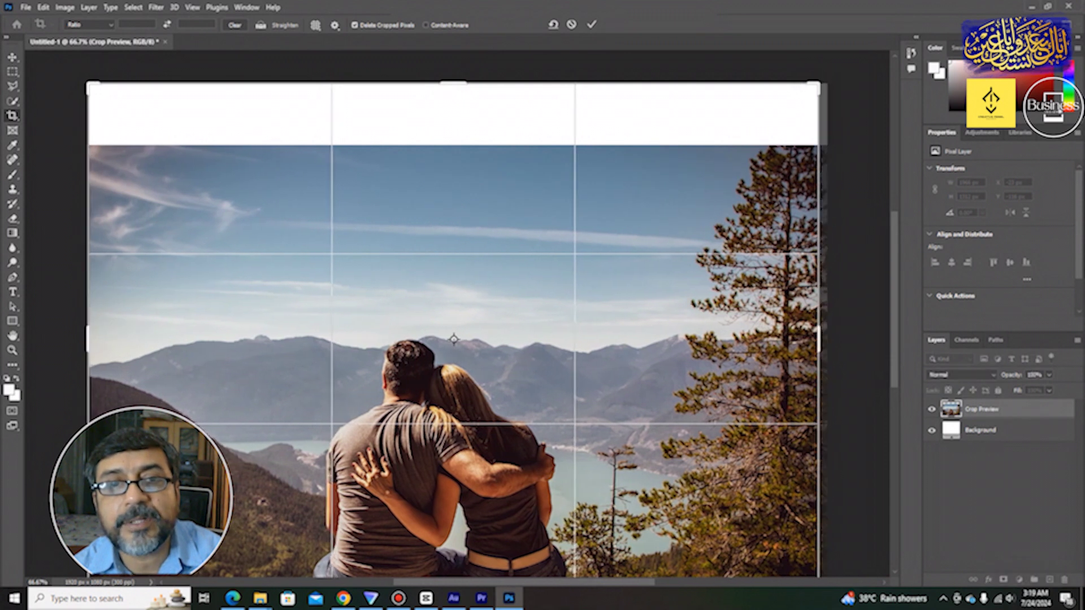
drag(819, 339, 822, 338)
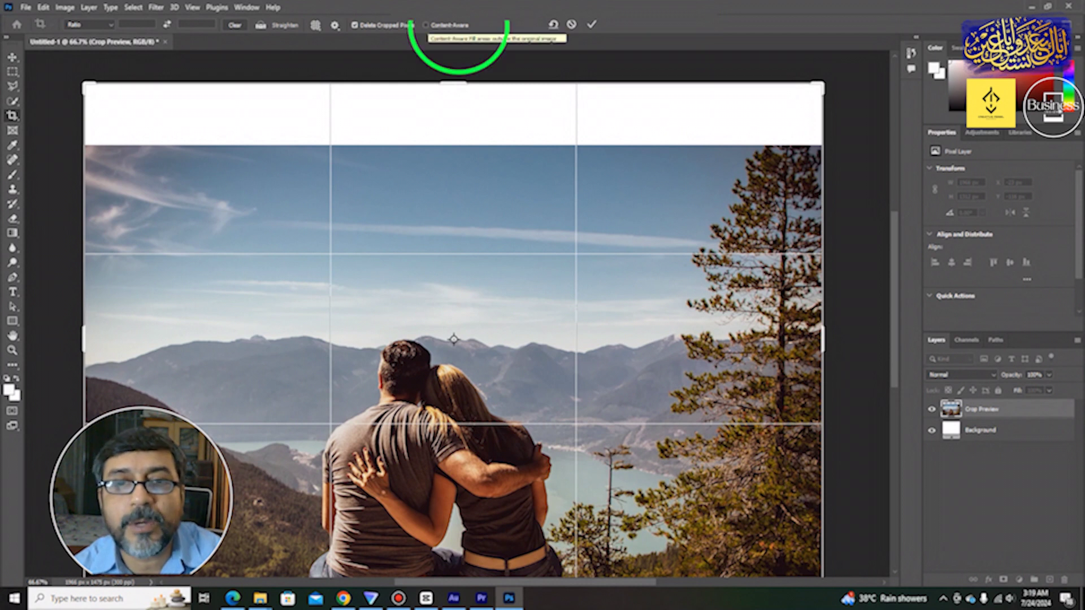
Step: Turn on Content-Aware for the crop and apply it to fill the extended area above the photo
click(458, 25)
click(458, 25)
click(458, 25)
key(Return)
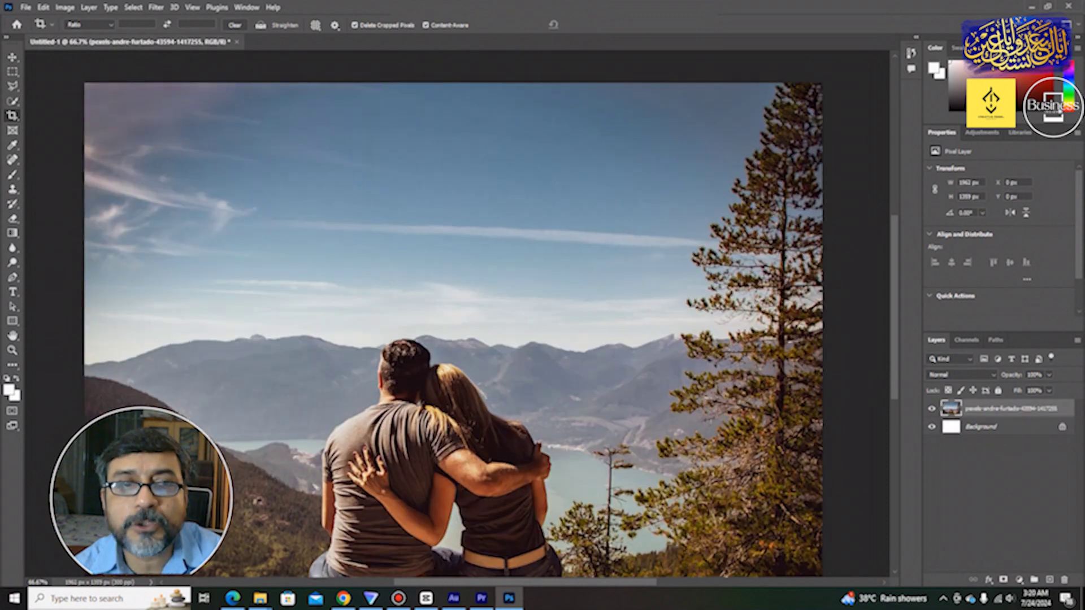
Step: Check the filled sky area of the extended photo, and undo the Content-Aware crop
scroll(451, 310, down, 5)
scroll(452, 311, up, 5)
scroll(452, 311, down, 2)
key(ctrl+z)
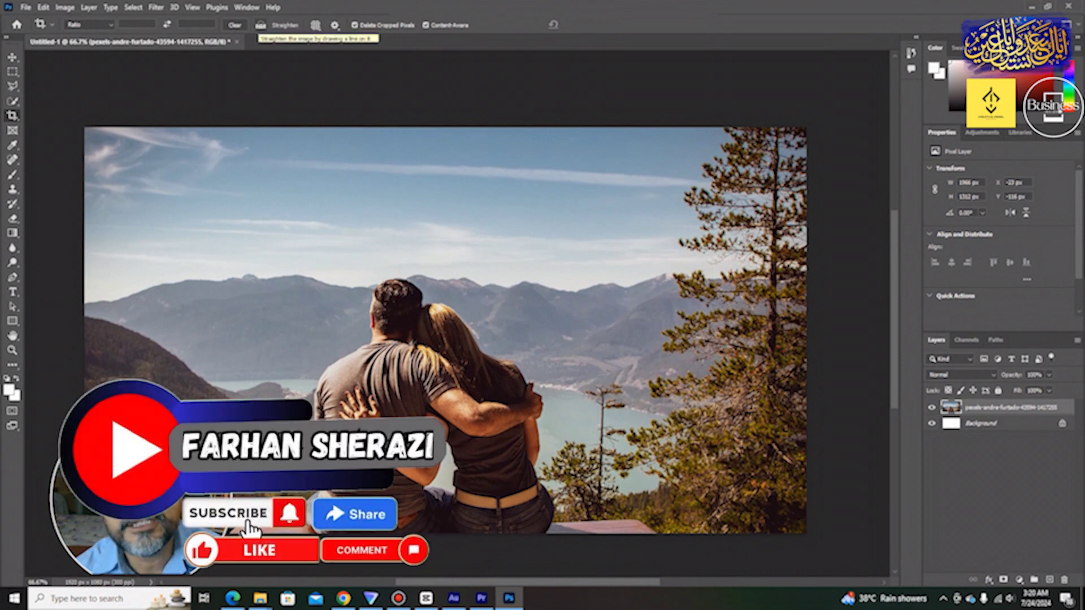
Step: Straighten the photo along a line rising from its left edge to its right edge across the mountains, and apply the crop
click(261, 25)
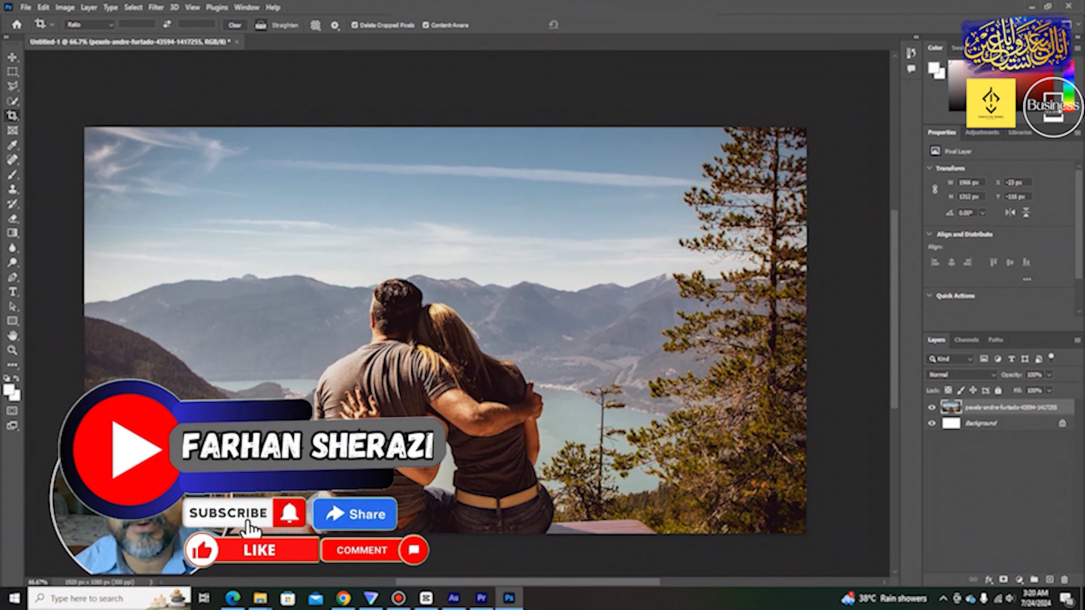
drag(83, 303, 807, 244)
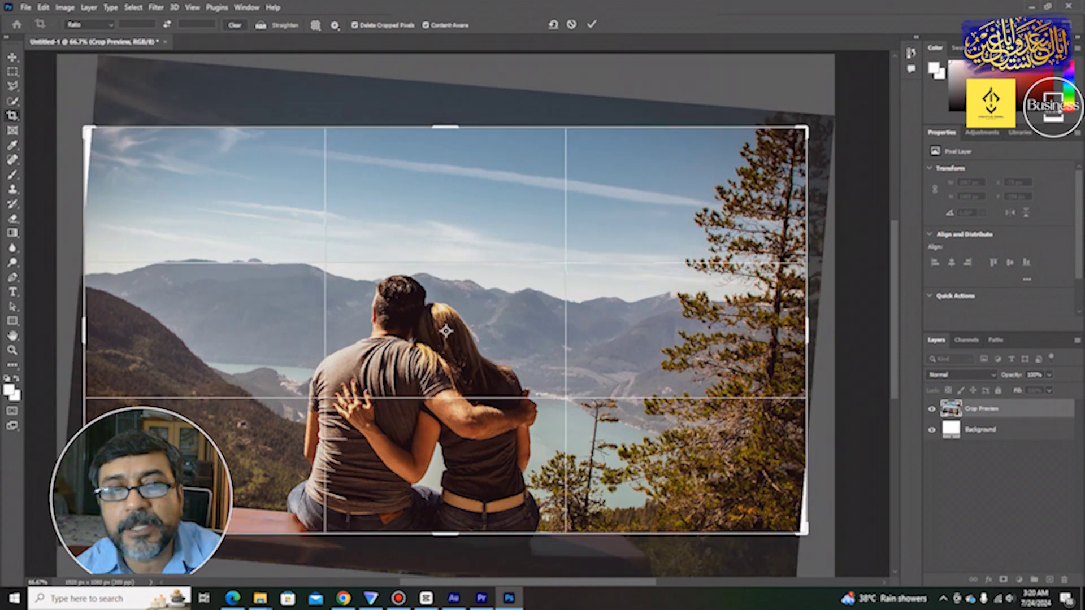
click(591, 24)
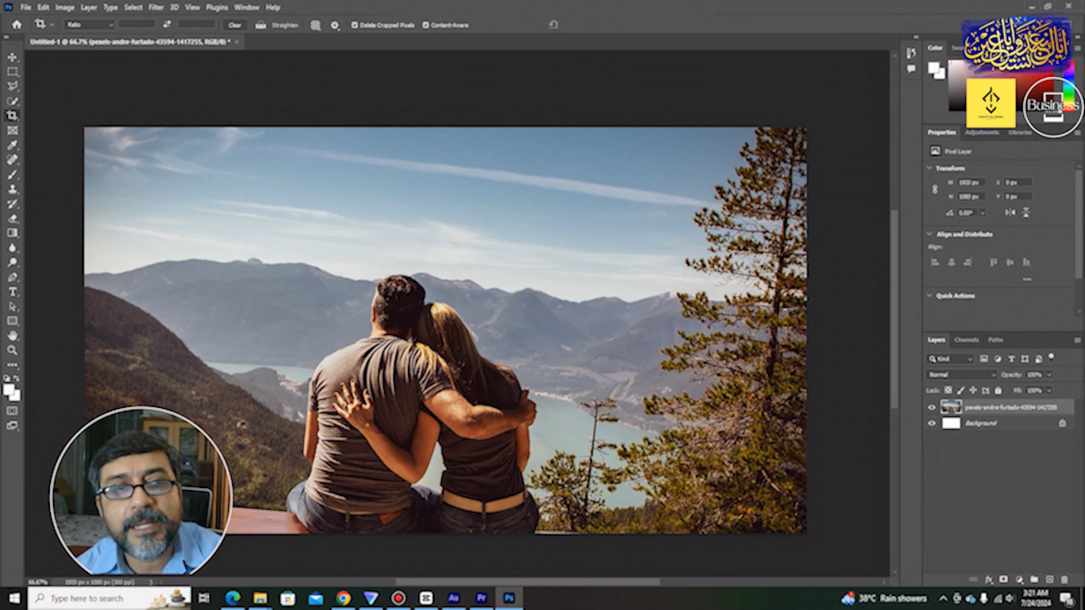
Step: Undo the straightening crop and the earlier change that rasterized the photo's smart object
key(ctrl+shift+z)
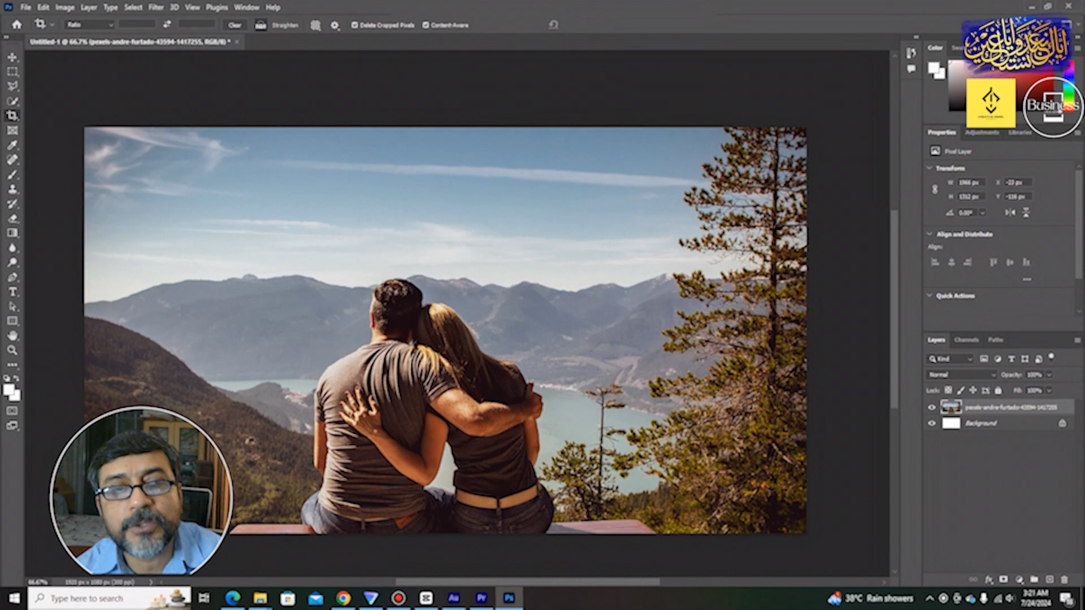
key(ctrl+z)
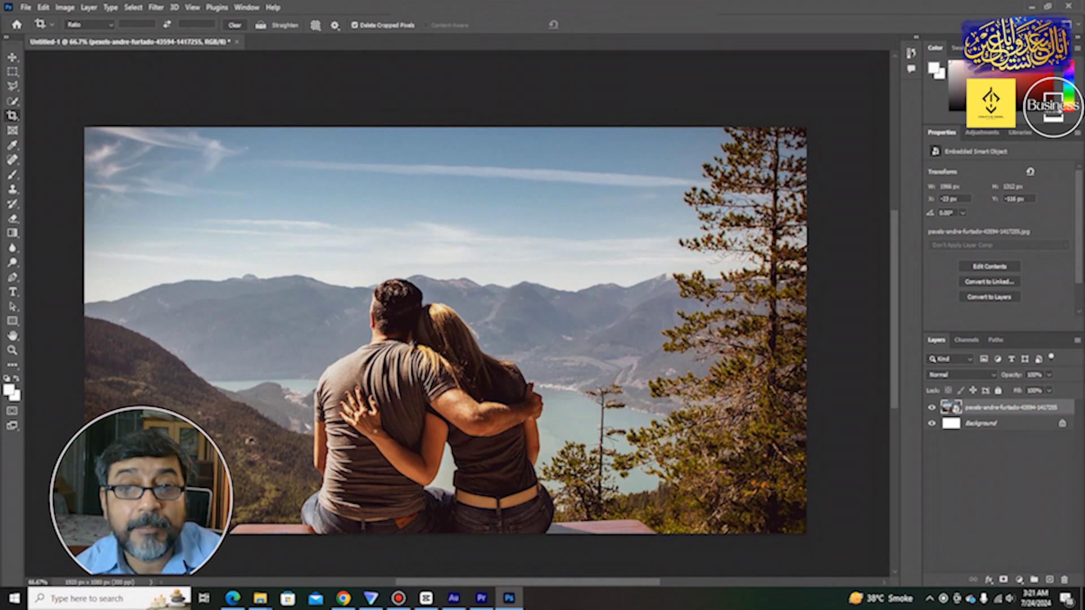
Step: Set the crop preset to W x H x Resolution and trim about 321 px of sky off the canvas, making it about 1920 × 759 px
click(89, 24)
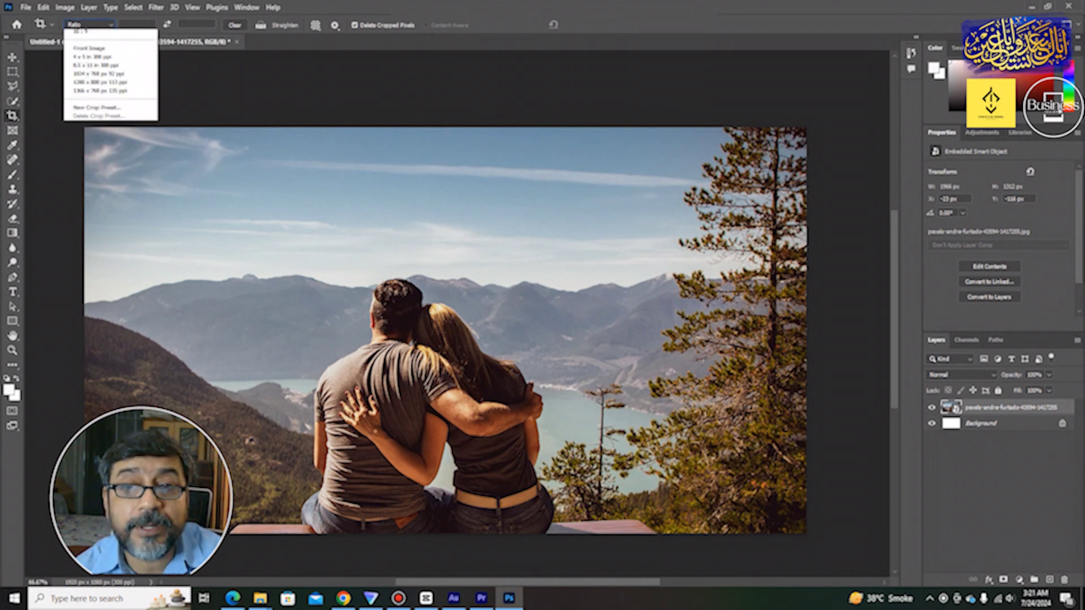
click(98, 42)
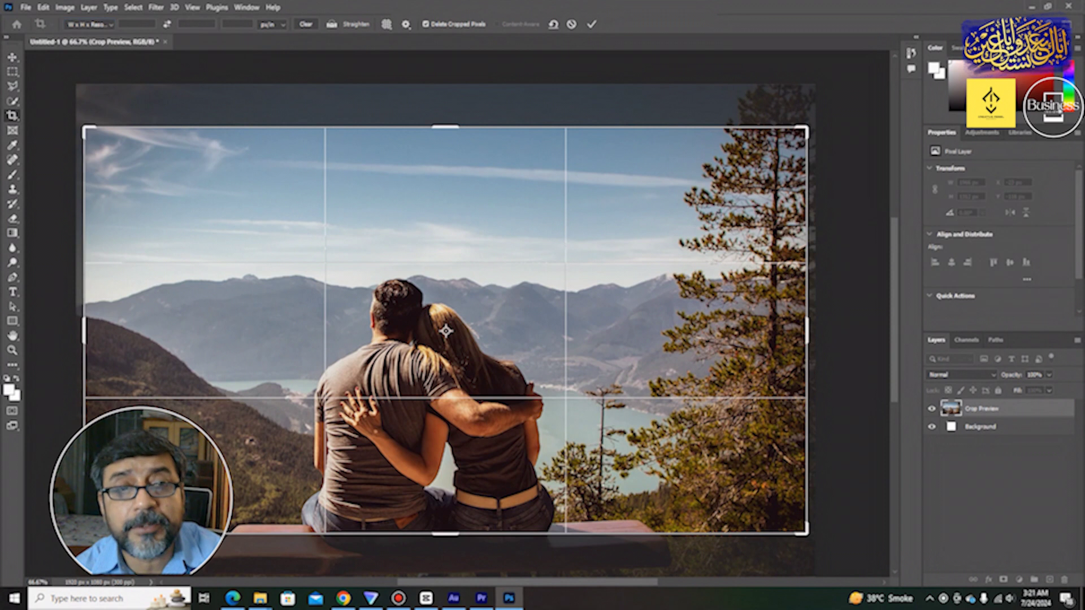
drag(445, 126, 446, 187)
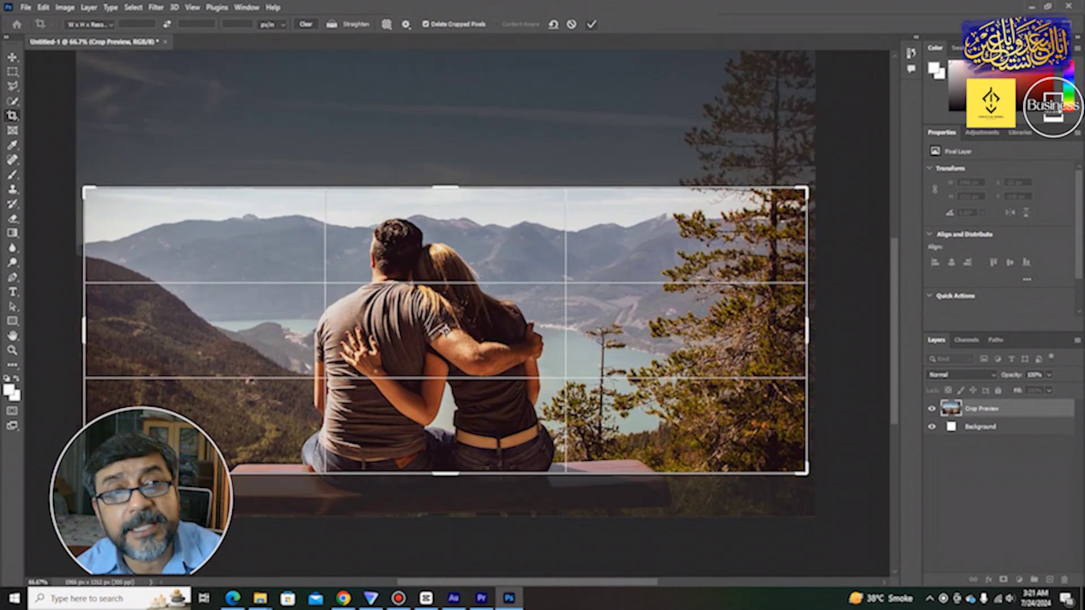
click(591, 24)
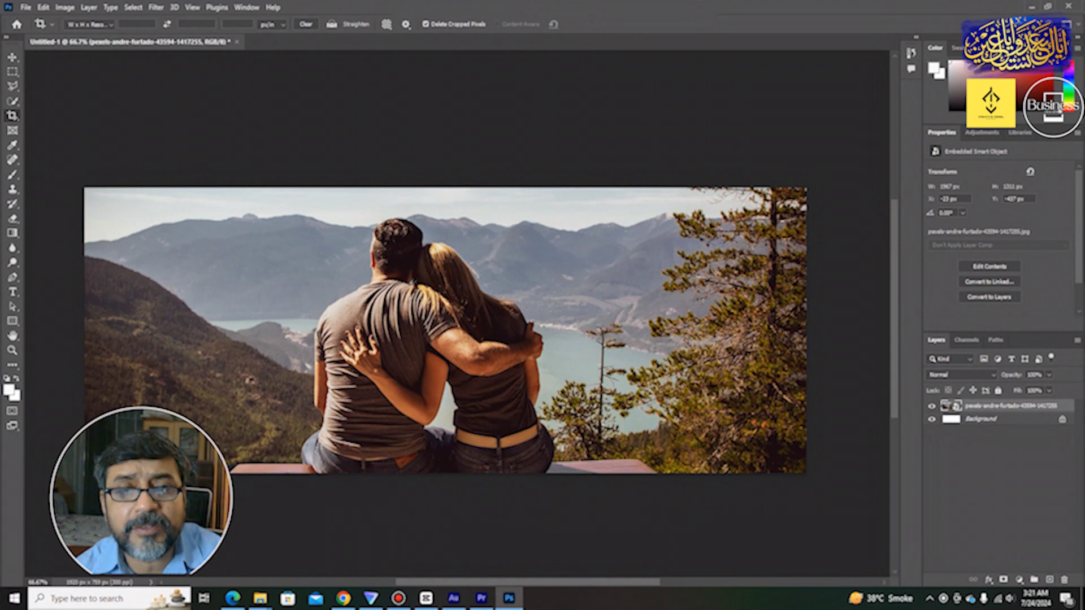
Step: Set the crop ratio to 1 : 1 (Square) and crop the canvas around the couple to about 759 × 759 px
click(89, 25)
click(90, 63)
drag(389, 248, 416, 226)
key(Return)
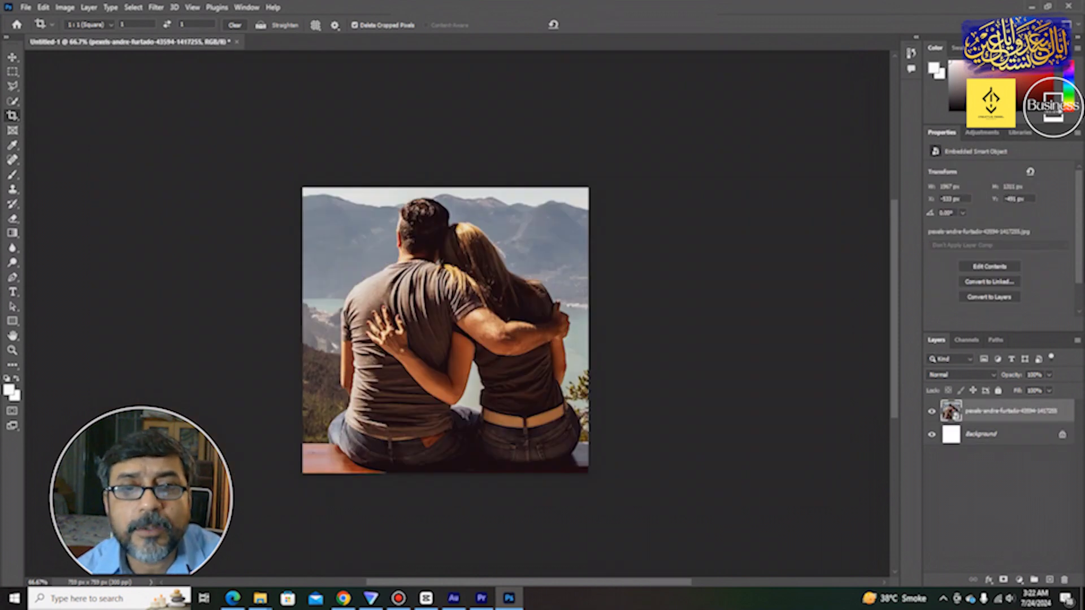
Step: Undo the square crop, and choose Rule of Thirds as the crop overlay
key(ctrl+z)
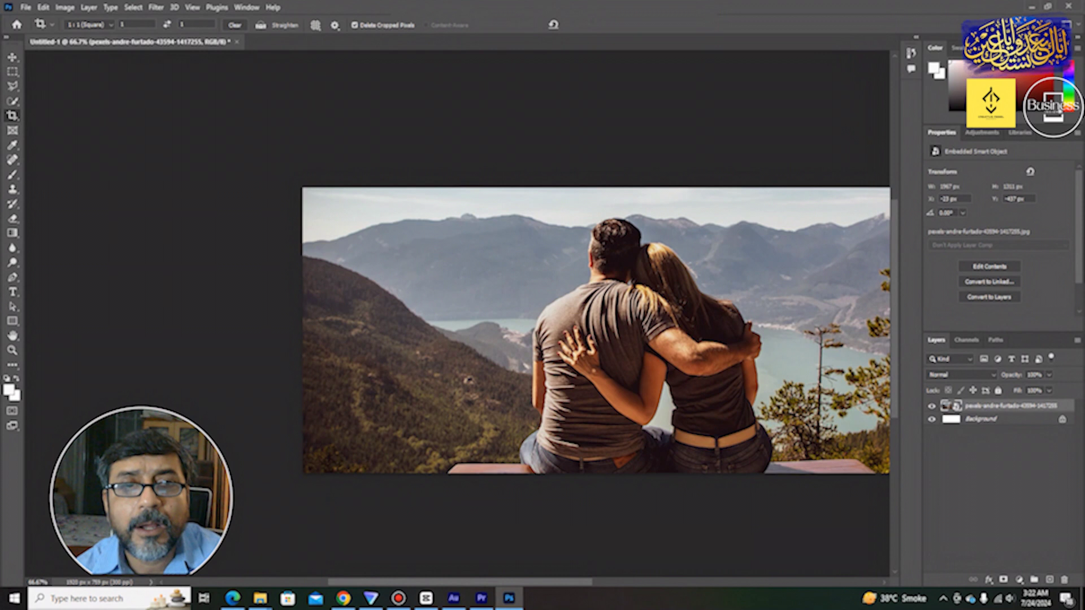
scroll(508, 330, right, 6)
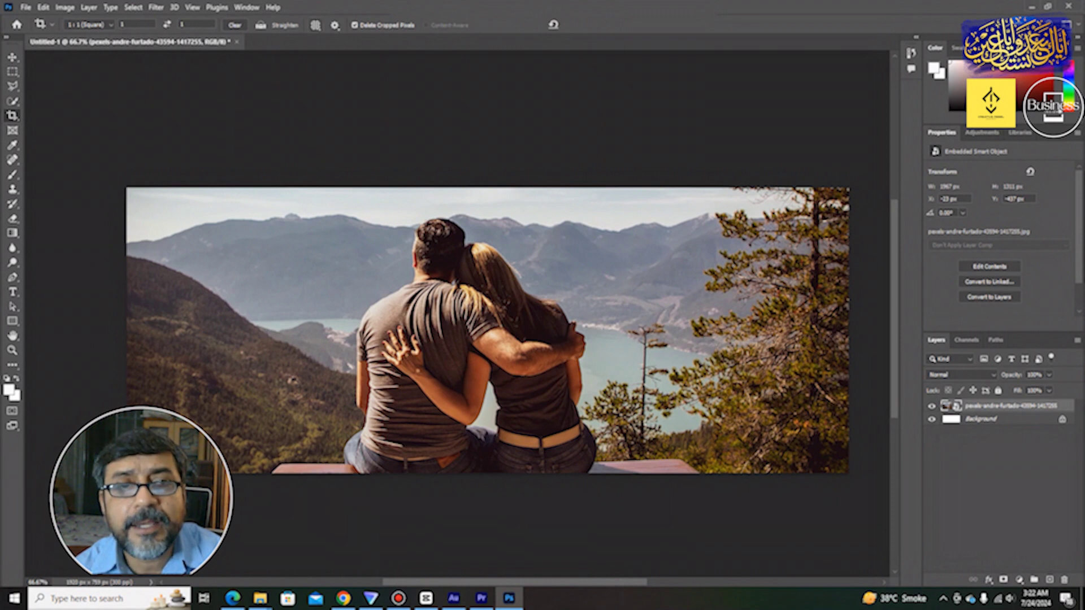
click(316, 25)
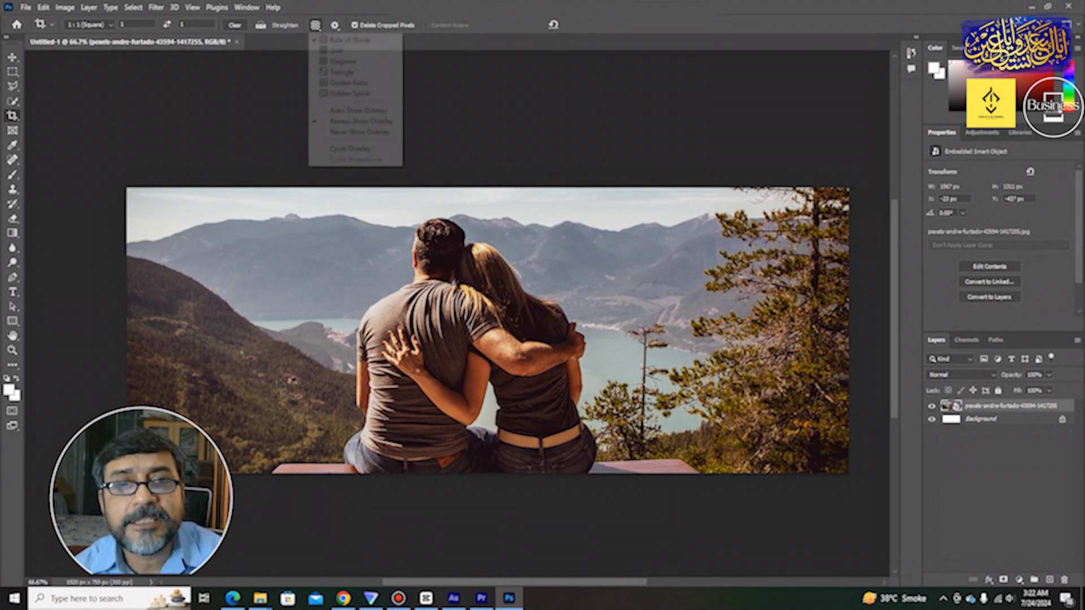
click(315, 24)
click(315, 25)
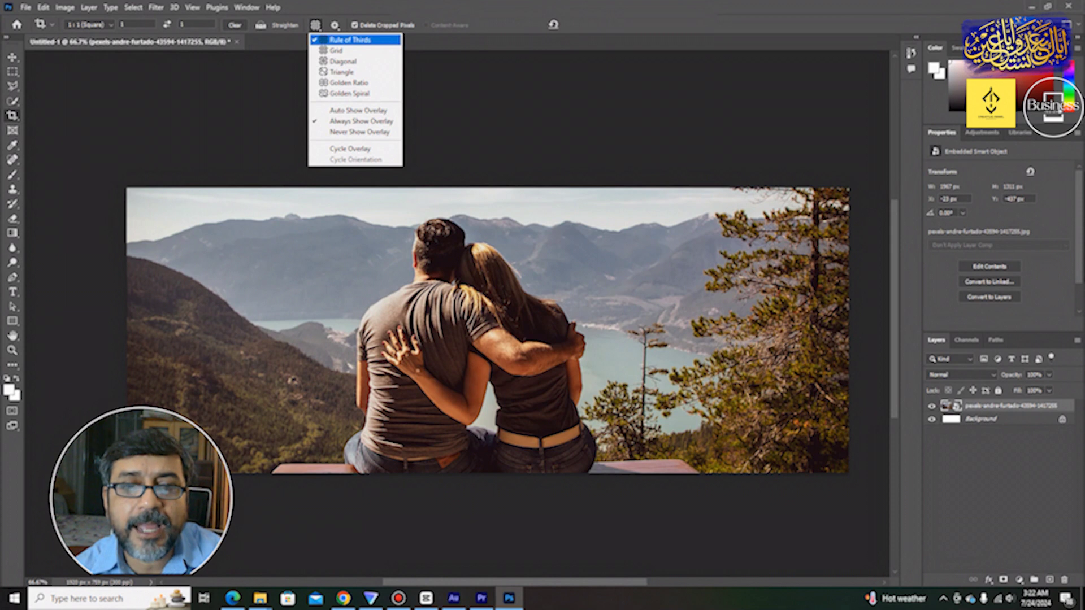
click(350, 40)
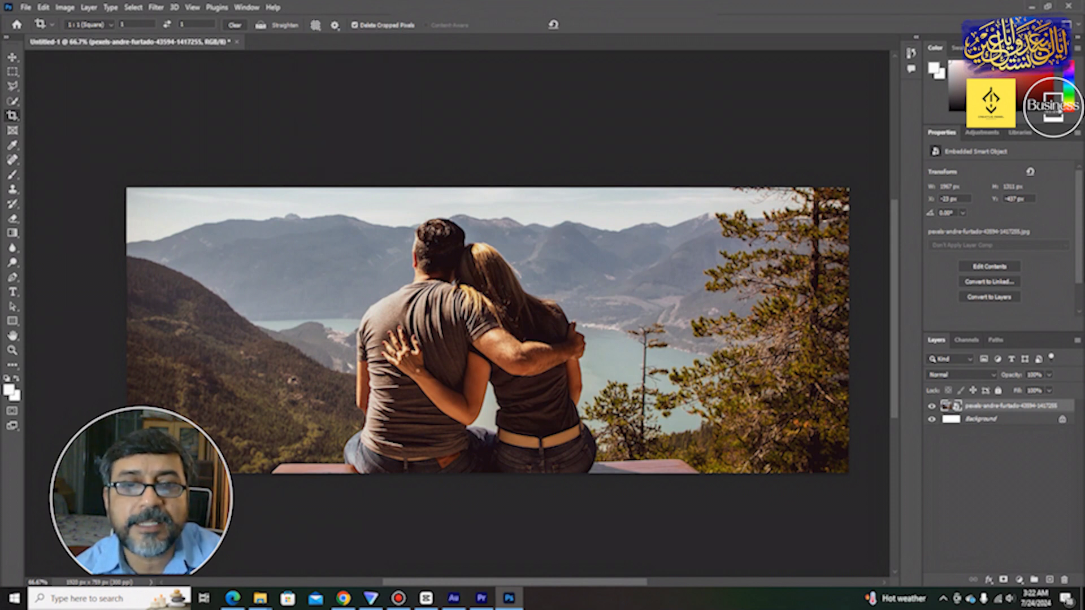
Step: Start a new square crop, enlarge the frame around the couple, and shift the photo down to align them with the thirds grid
click(12, 101)
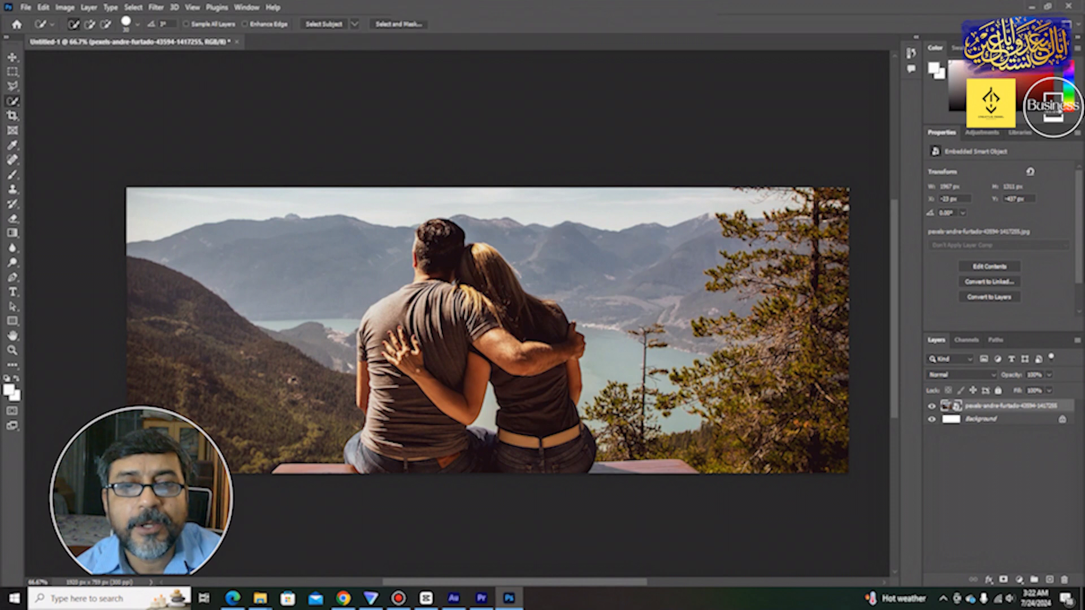
key(c)
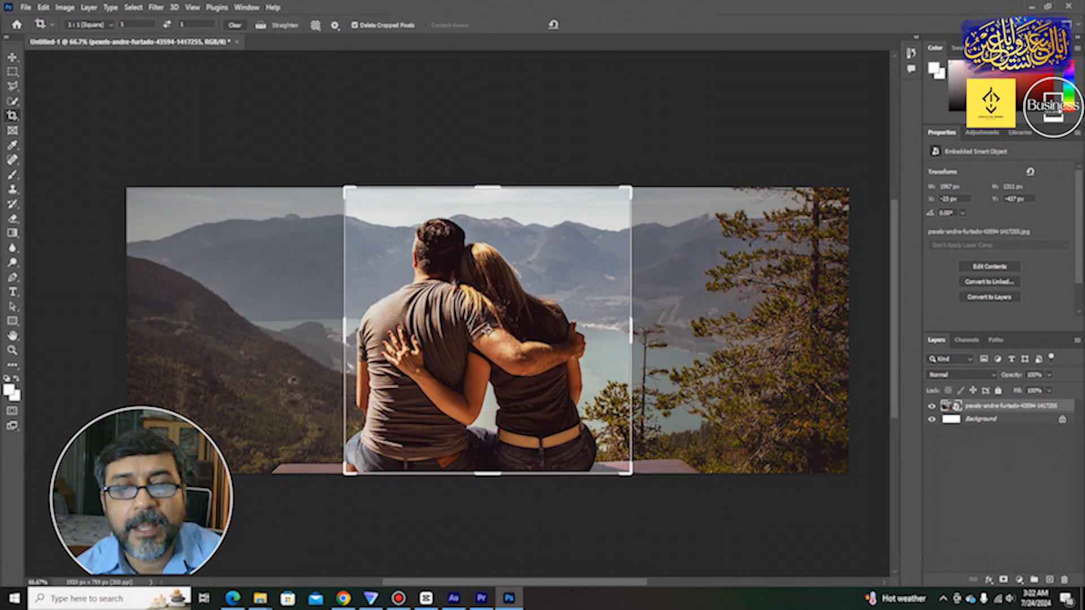
drag(344, 330, 312, 330)
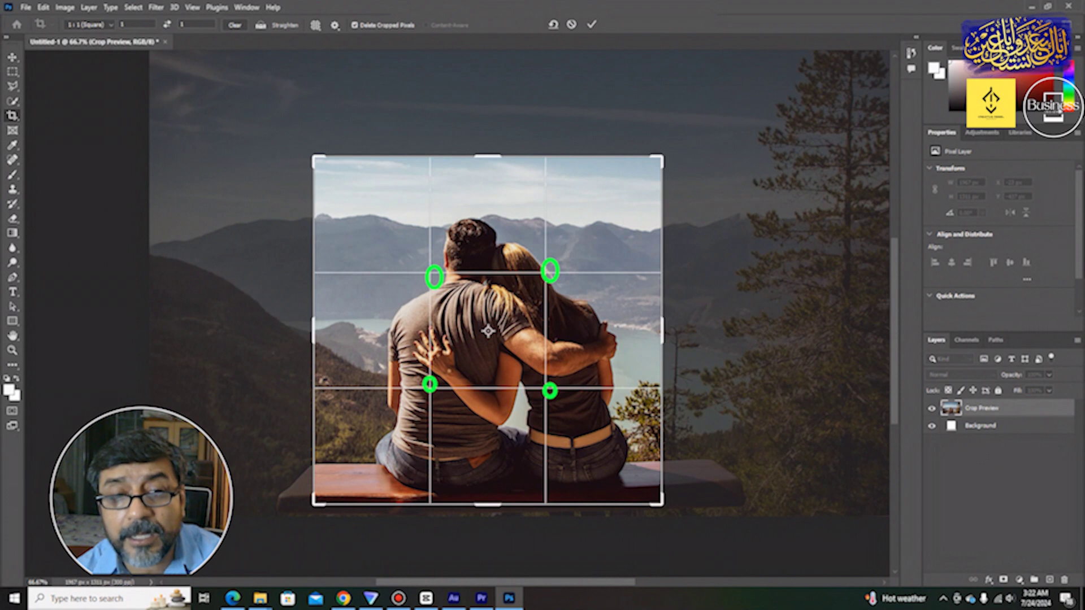
drag(460, 331, 455, 363)
drag(463, 368, 459, 372)
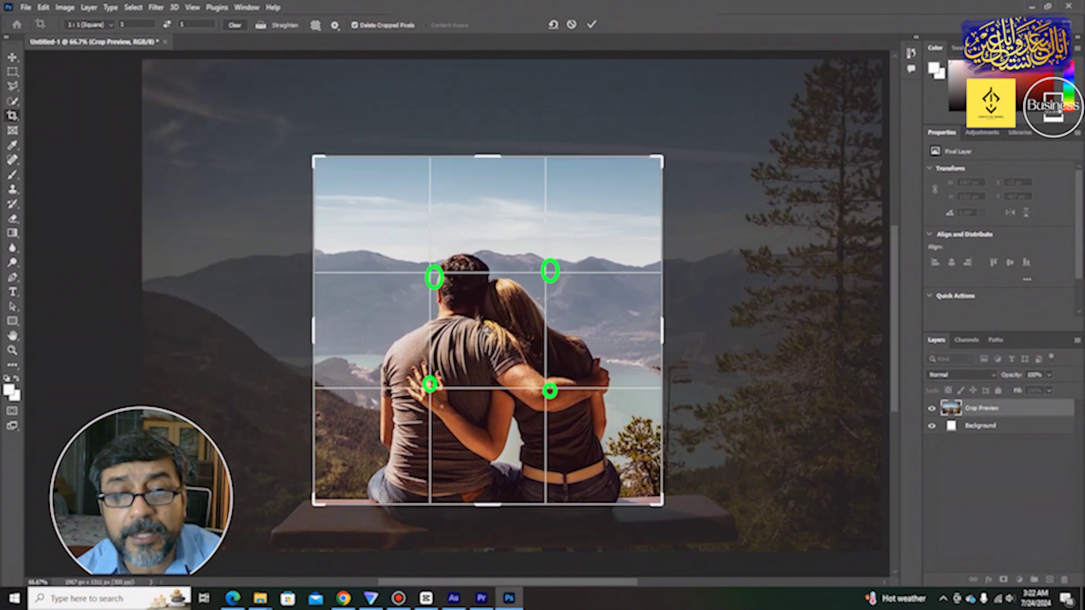
Step: Enlarge the square frame, reposition the photo to include the bench, and apply the crop at about 1049 × 1050 px
drag(487, 505, 487, 529)
drag(481, 402, 463, 446)
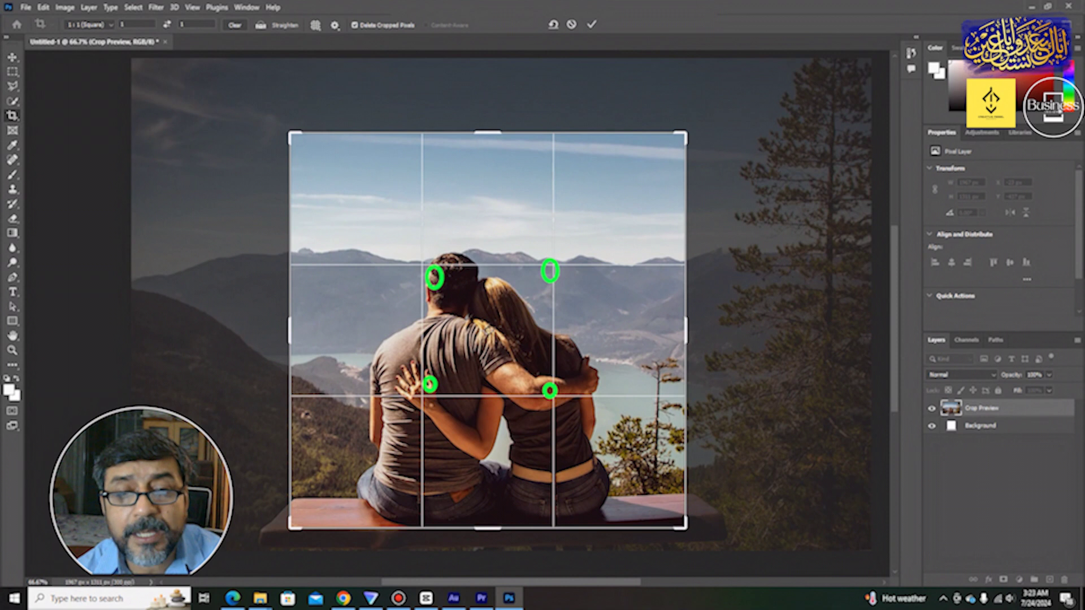
click(591, 24)
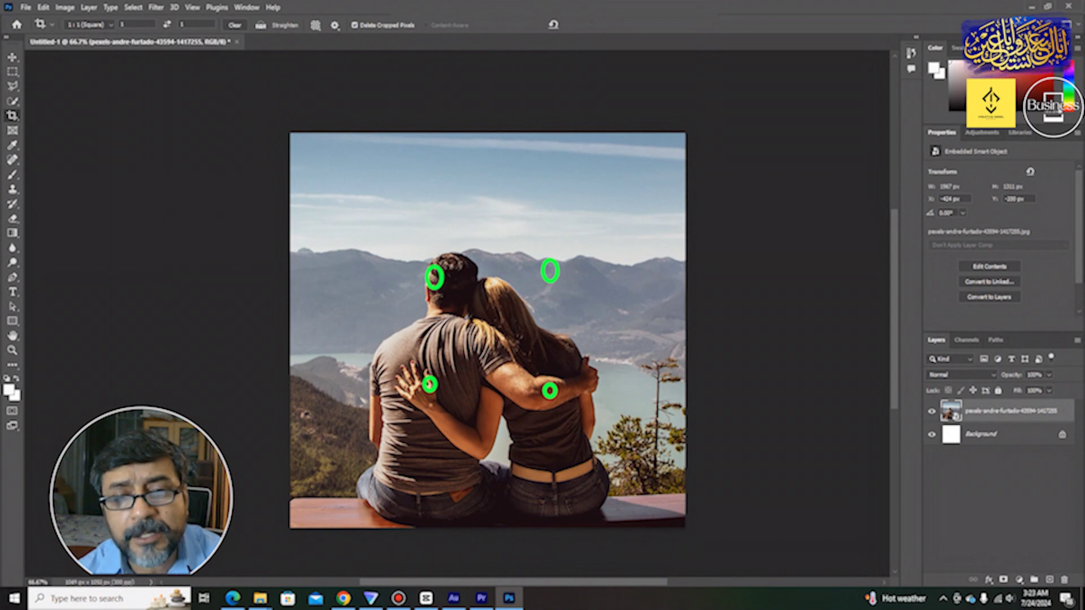
Step: Switch to the Move tool and back to the Crop tool, and apply the square crop around the couple again
key(v)
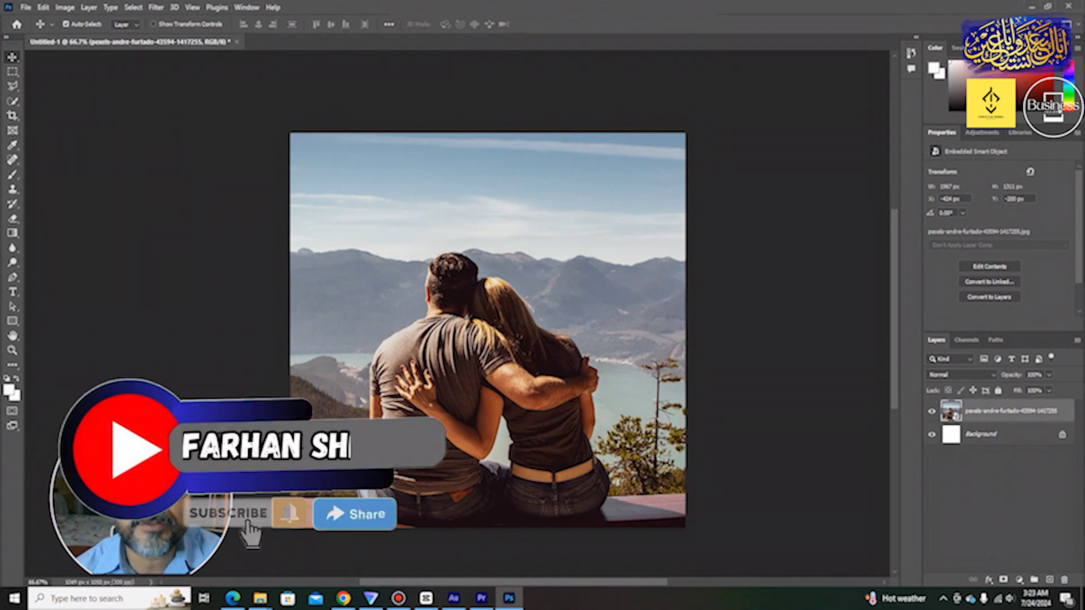
key(c)
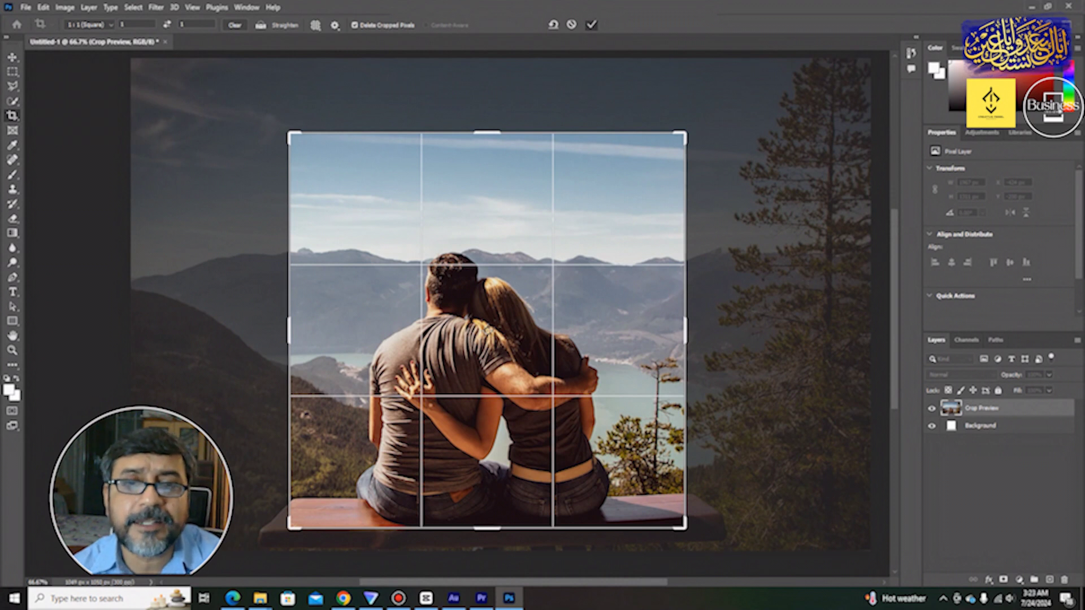
key(Return)
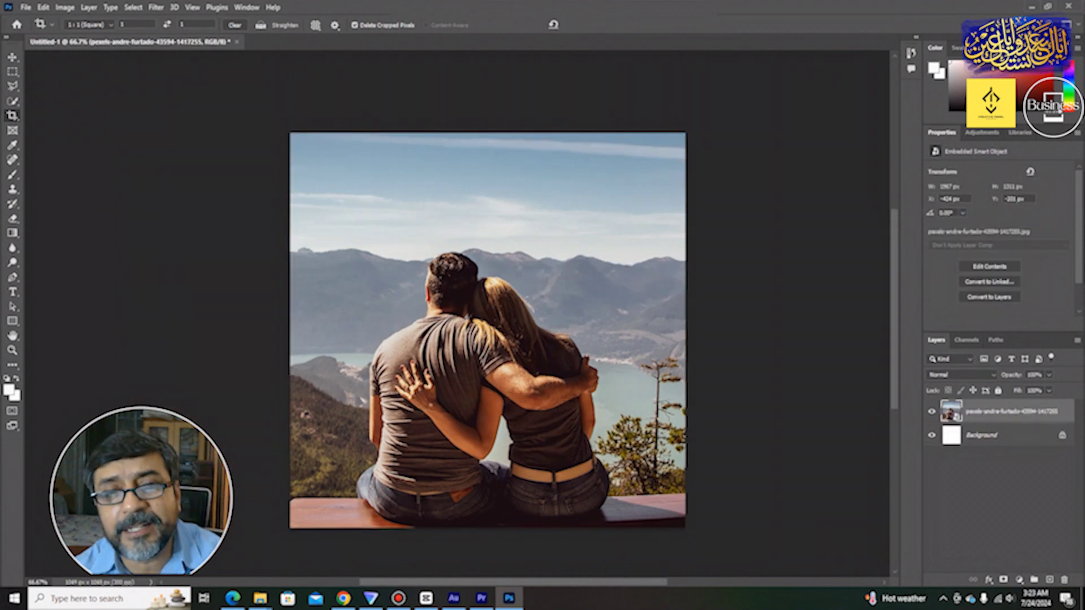
Step: Set the crop overlay to Diagonal, and shift the photo about 15 px right and 5 px down within the square crop frame
click(315, 24)
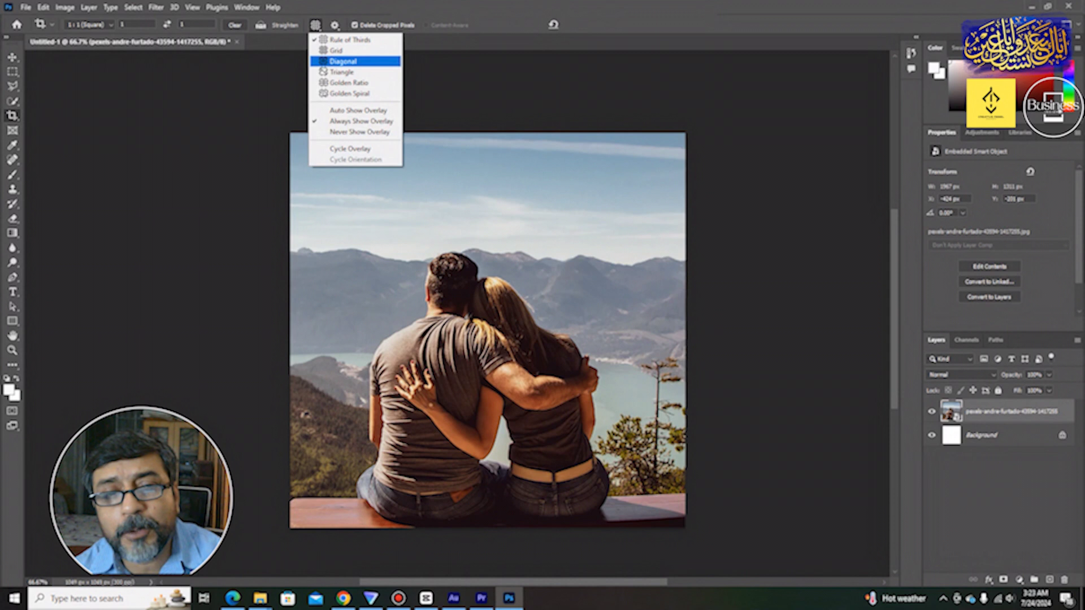
click(343, 61)
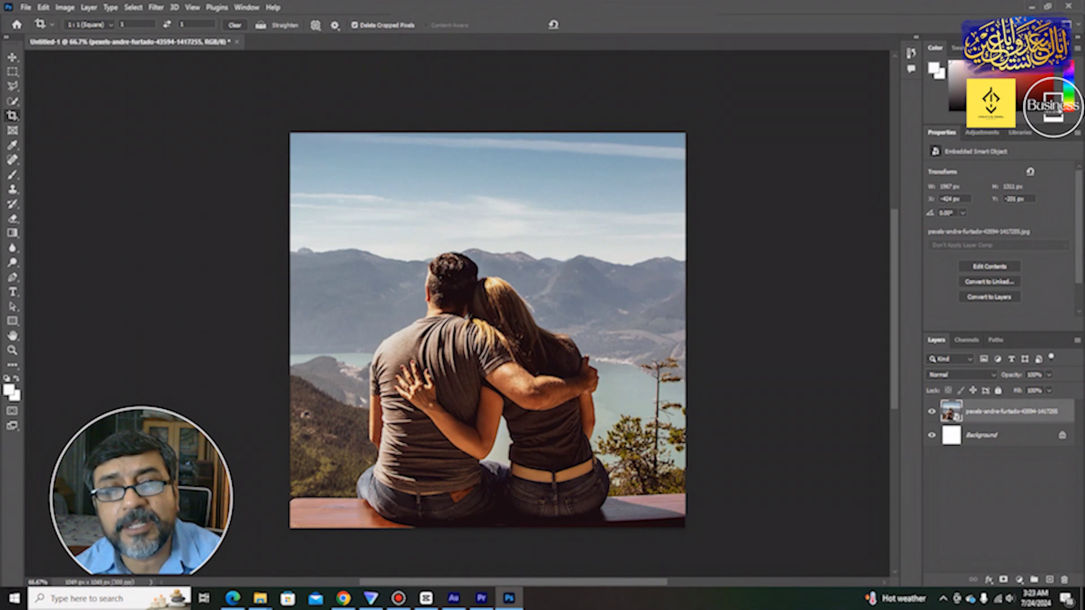
key(c)
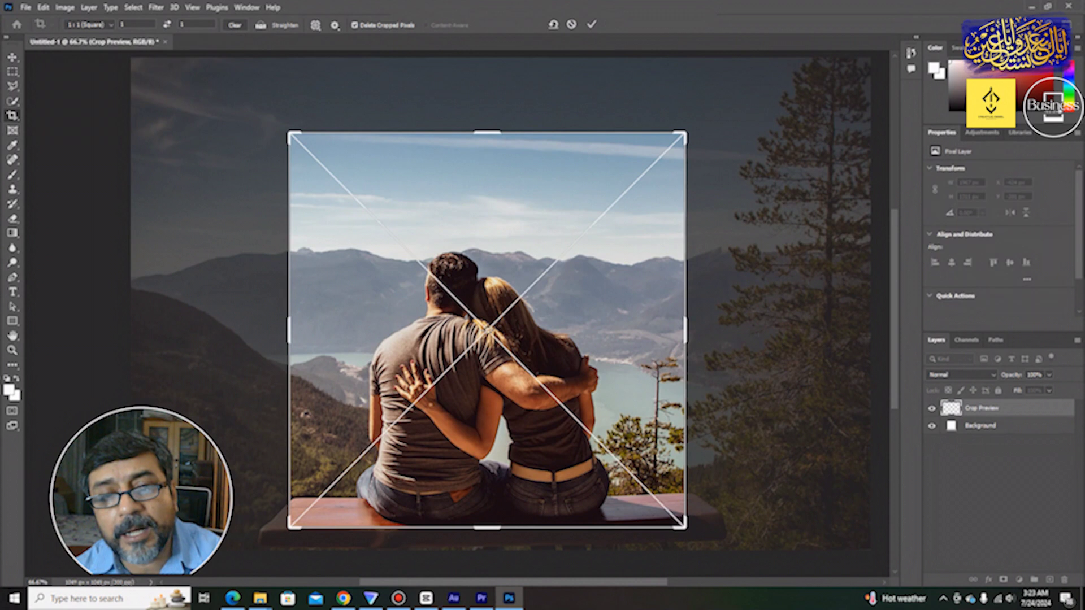
mouse_move(385, 299)
mouse_down()
mouse_move(376, 271)
mouse_move(379, 299)
mouse_move(390, 300)
mouse_up()
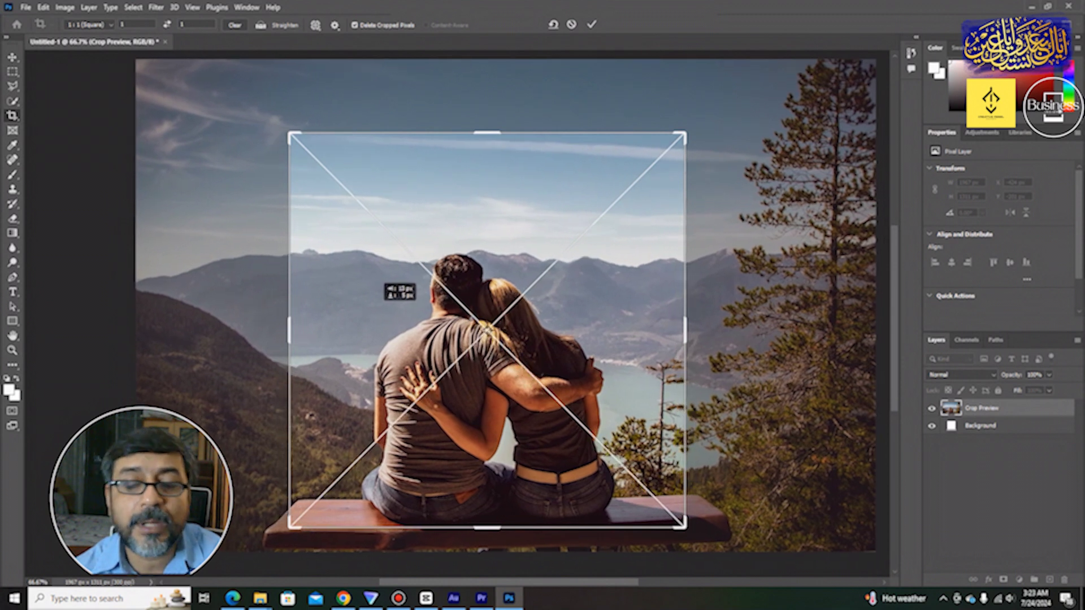